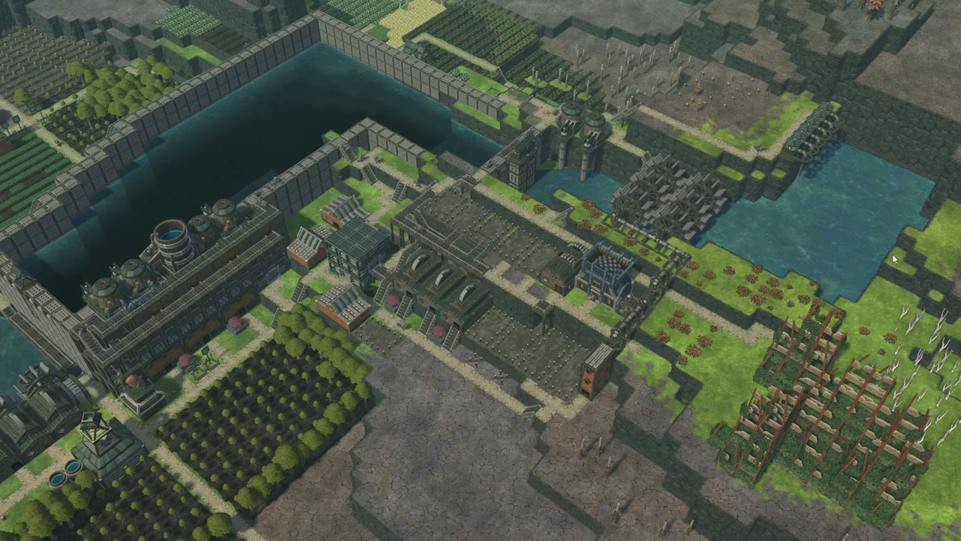
# Survey the reservoir, water wheels and surrounding settlement on the map, with the game interface shown.
pyautogui.press('w')
pyautogui.scroll(2, 829, 240)
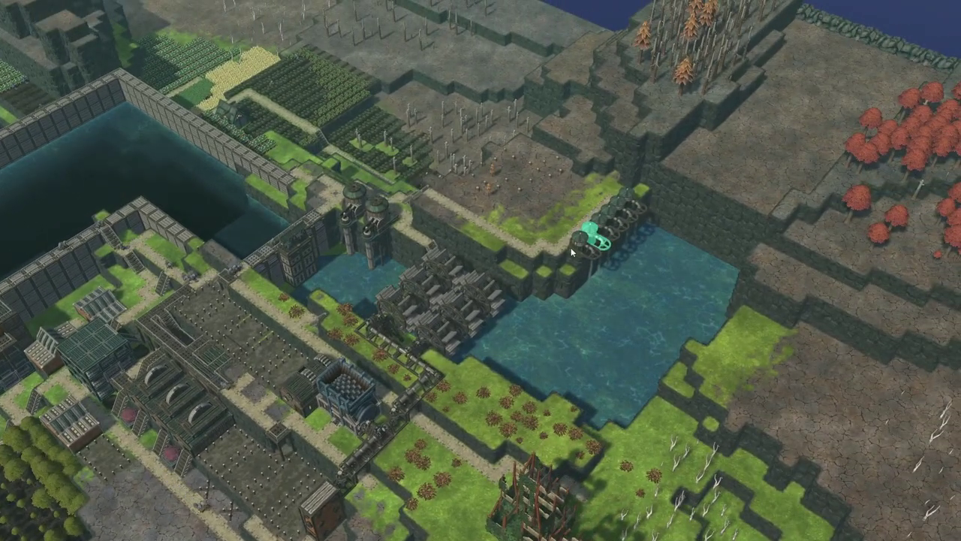
pyautogui.moveTo(599, 377); pyautogui.dragTo(658, 321)
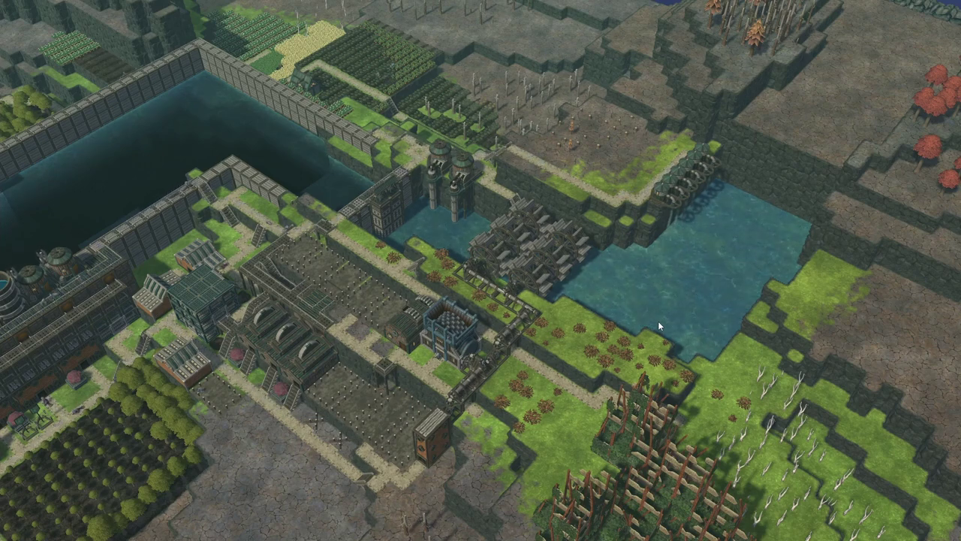
pyautogui.scroll(5, 658, 321)
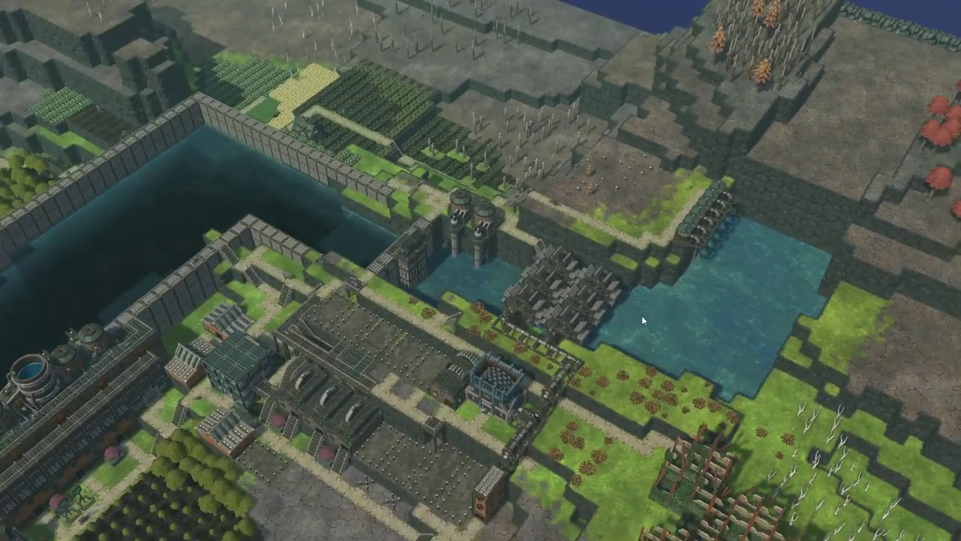
pyautogui.scroll(-5, 641, 315)
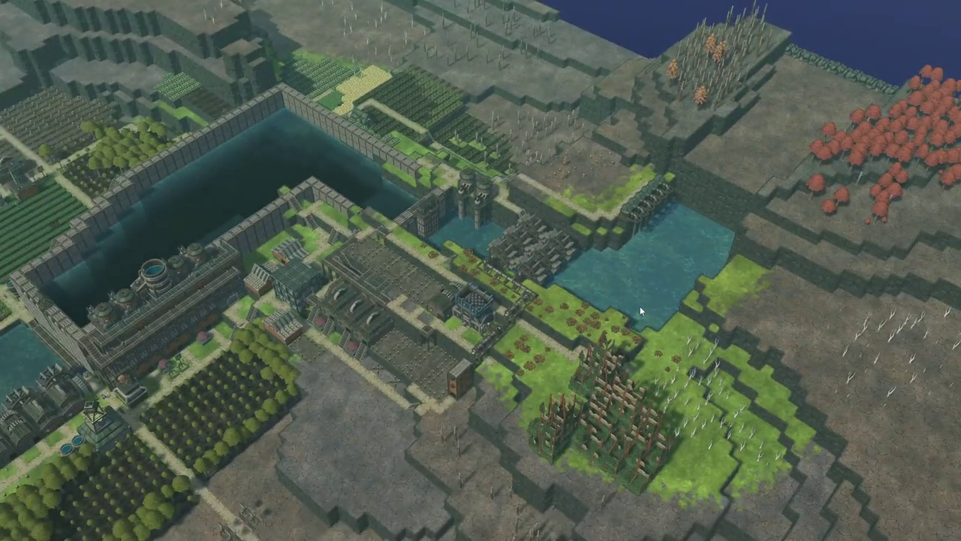
pyautogui.hotkey('alt', 'h')
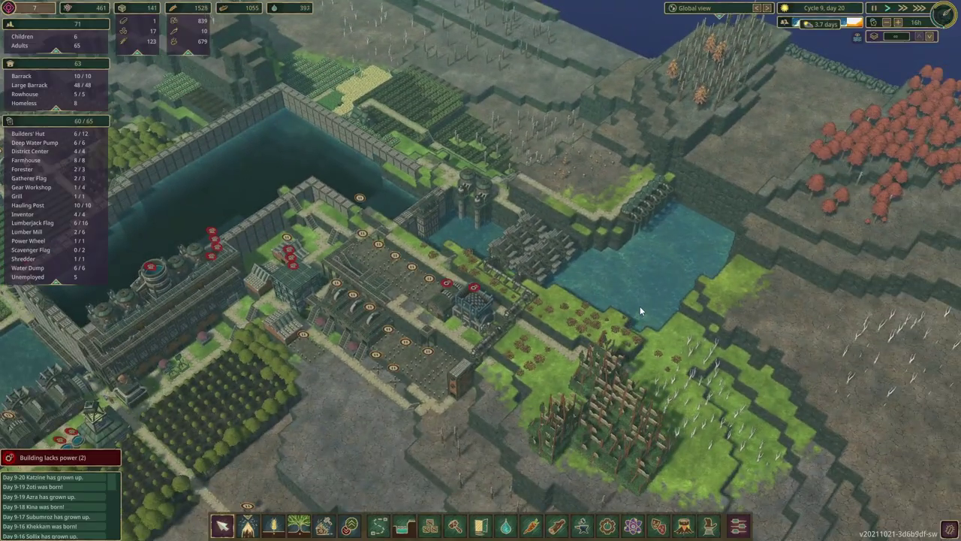
pyautogui.scroll(-4, 640, 306)
pyautogui.scroll(6, 646, 300)
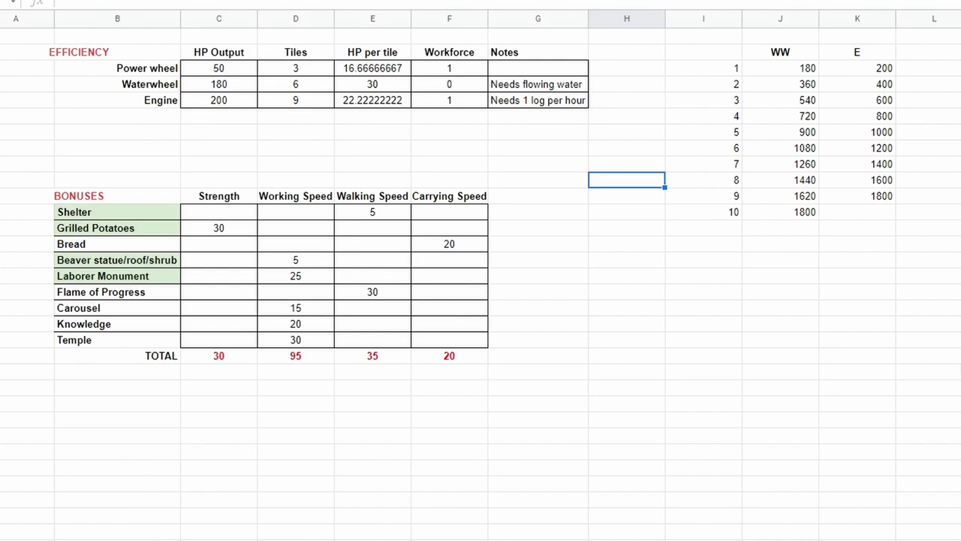
# Highlight the whole Bonuses table from its title through the TOTAL row, then clear the selection.
pyautogui.moveTo(75, 195); pyautogui.dragTo(451, 356)
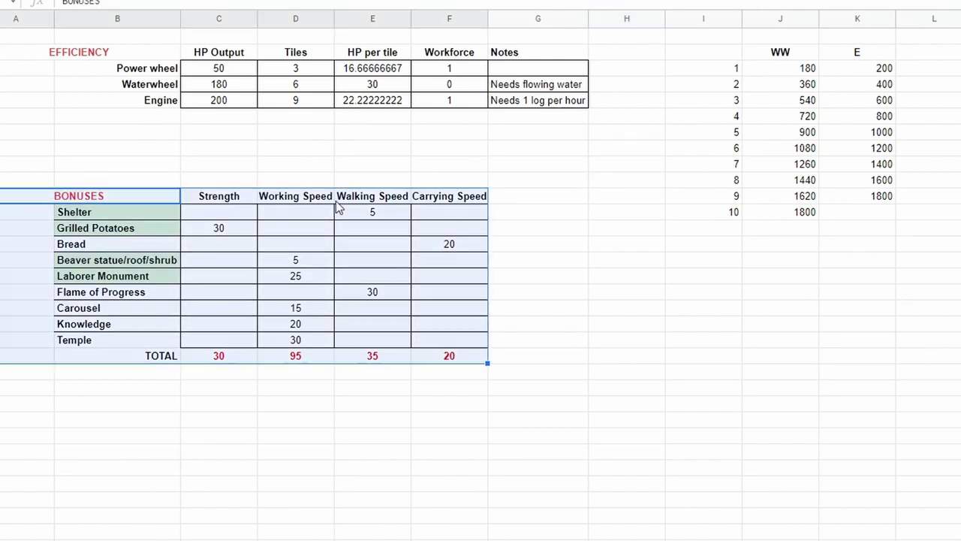
pyautogui.click(150, 160)
pyautogui.click(44, 163)
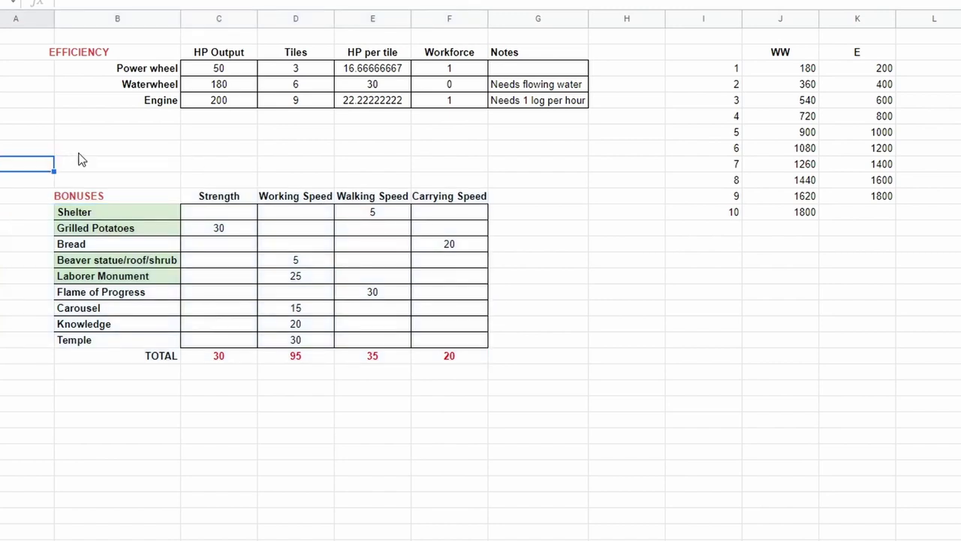
pyautogui.click(79, 153)
pyautogui.click(38, 168)
pyautogui.click(44, 180)
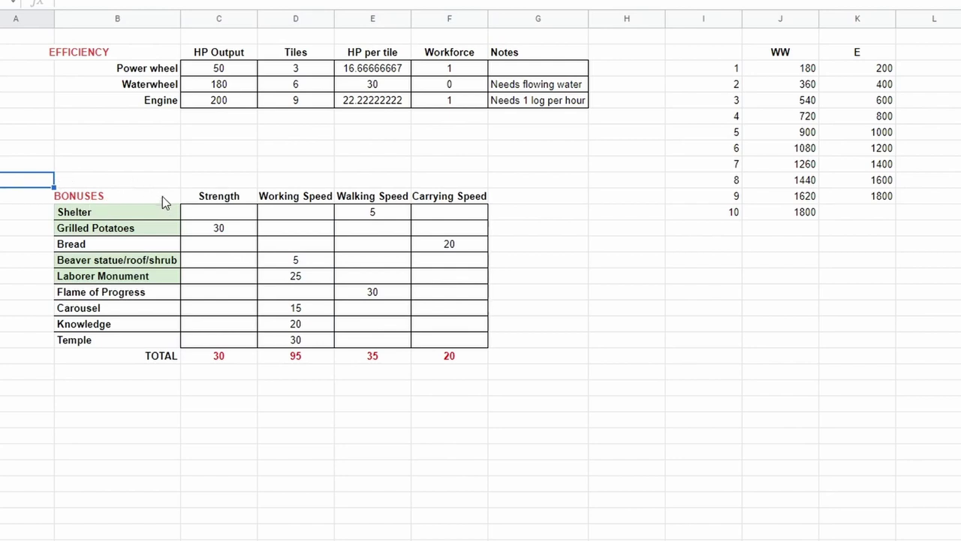
pyautogui.click(69, 167)
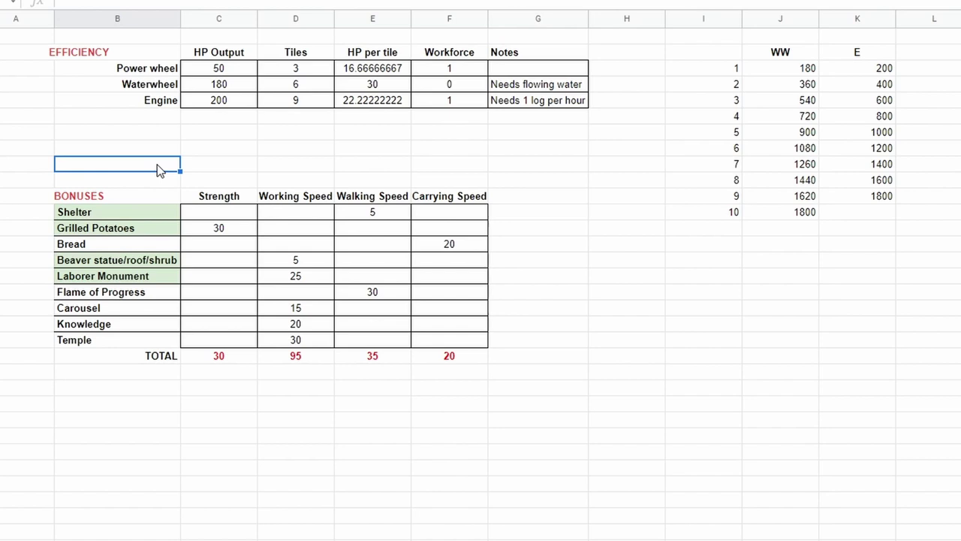
pyautogui.click(202, 166)
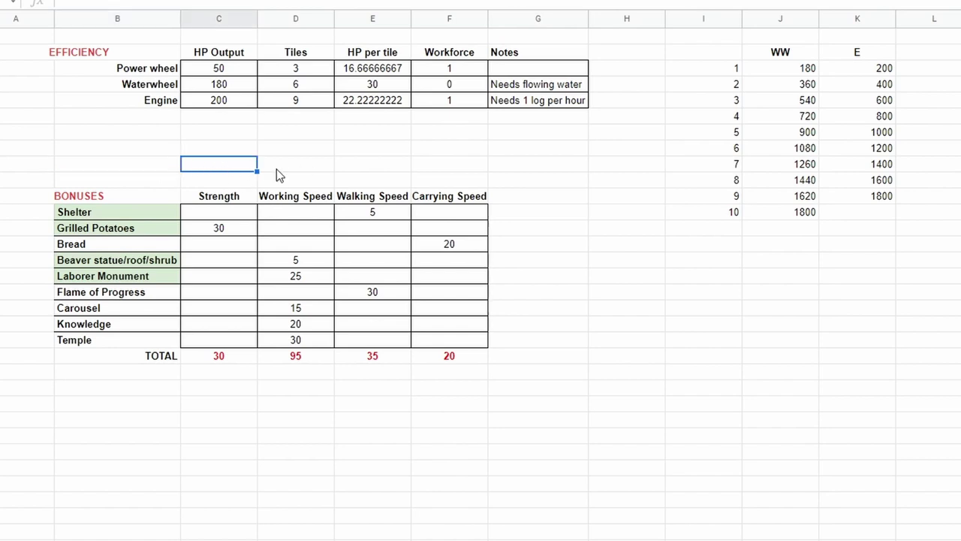
pyautogui.click(171, 179)
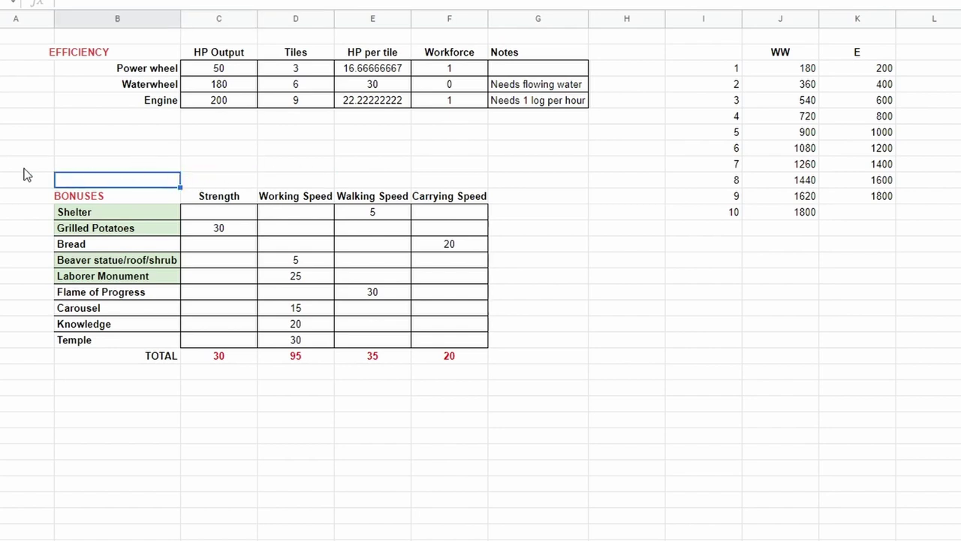
pyautogui.click(45, 170)
pyautogui.click(89, 151)
pyautogui.click(202, 167)
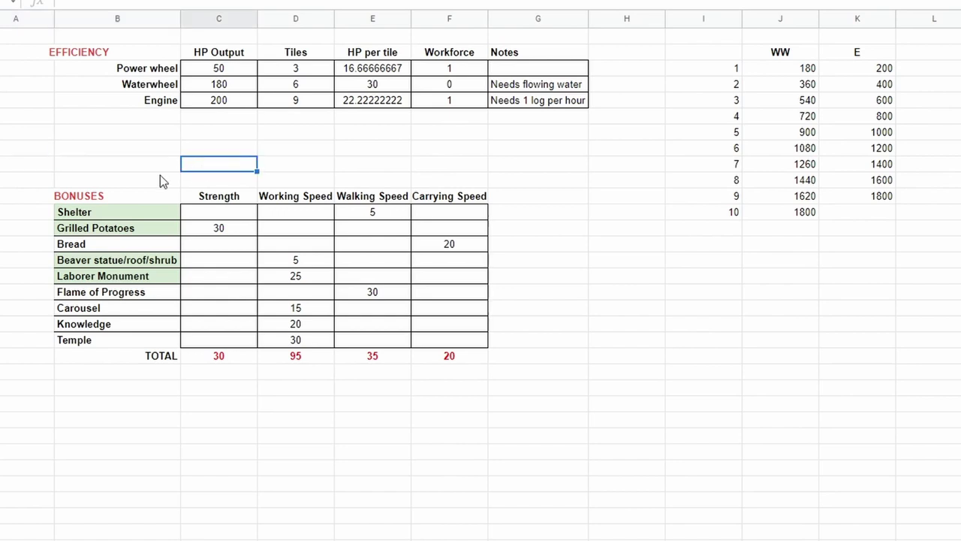
pyautogui.click(160, 177)
pyautogui.click(40, 166)
pyautogui.click(86, 153)
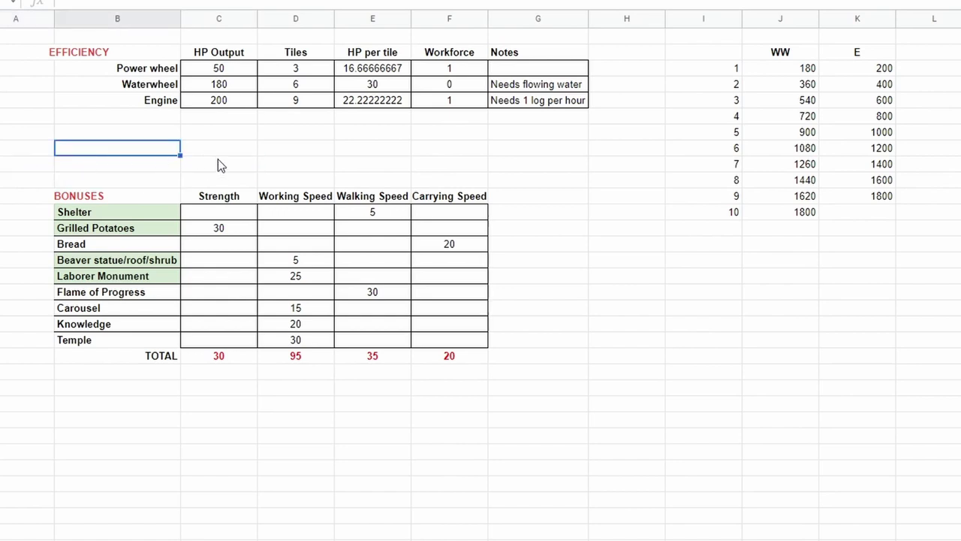
pyautogui.click(221, 166)
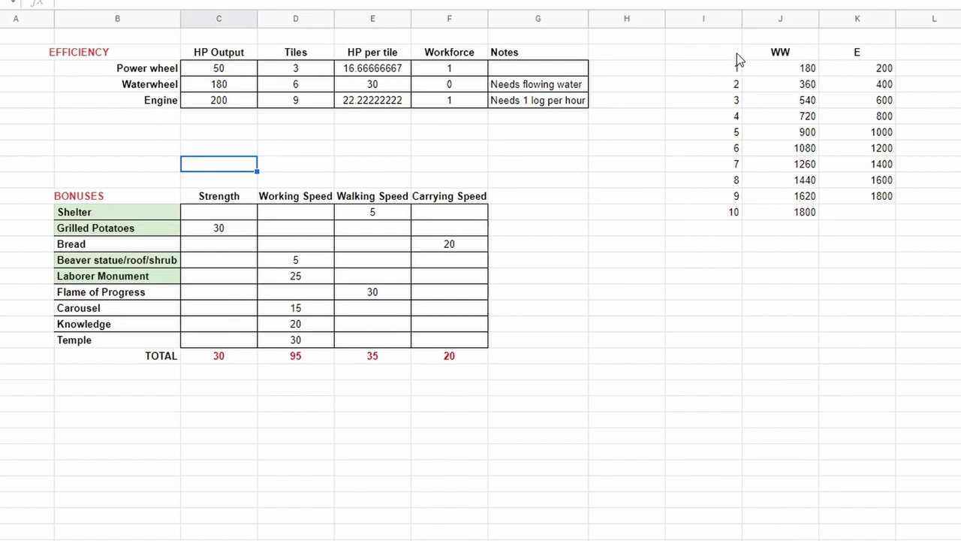
# Compare how many waterwheels (WW) and engines (E) are needed to reach 1800 HP in the output list.
pyautogui.click(856, 196)
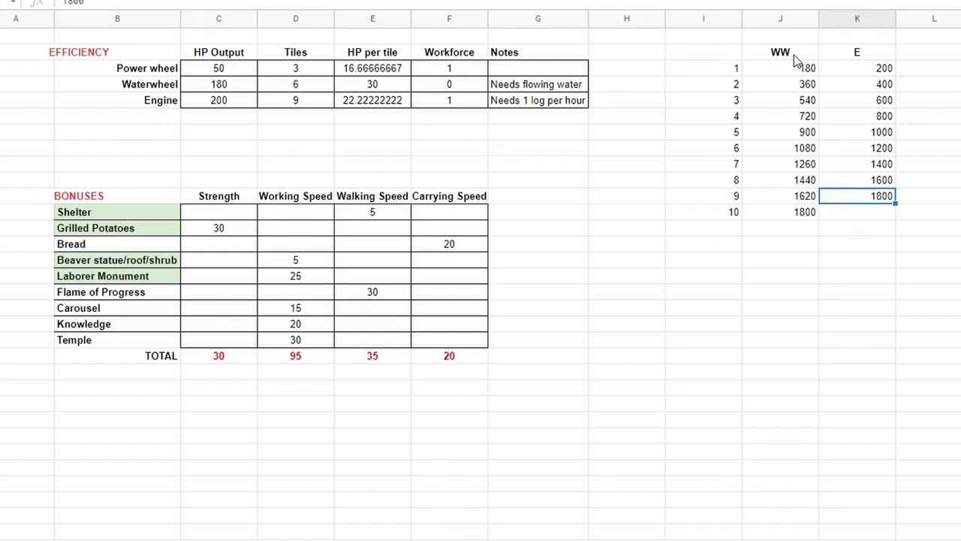
pyautogui.click(855, 56)
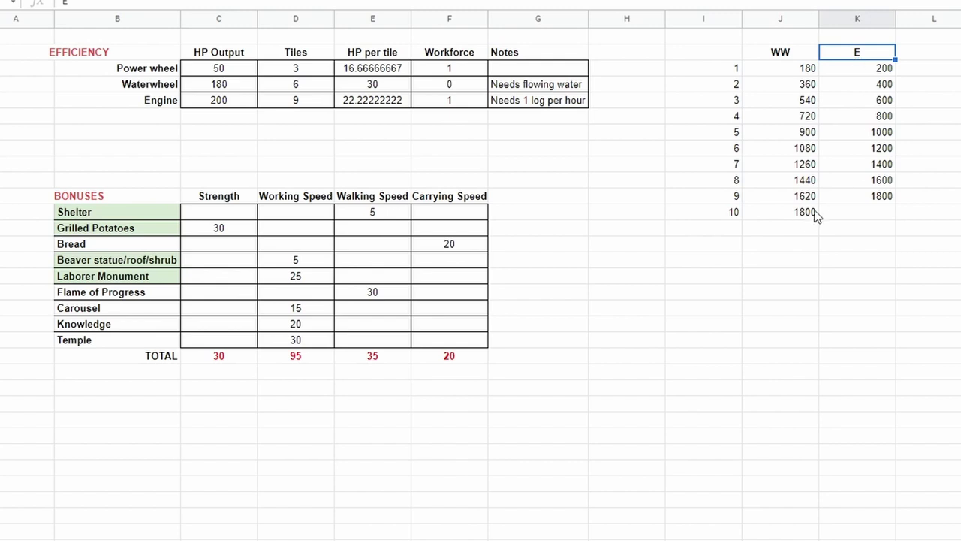
pyautogui.click(731, 198)
pyautogui.click(871, 203)
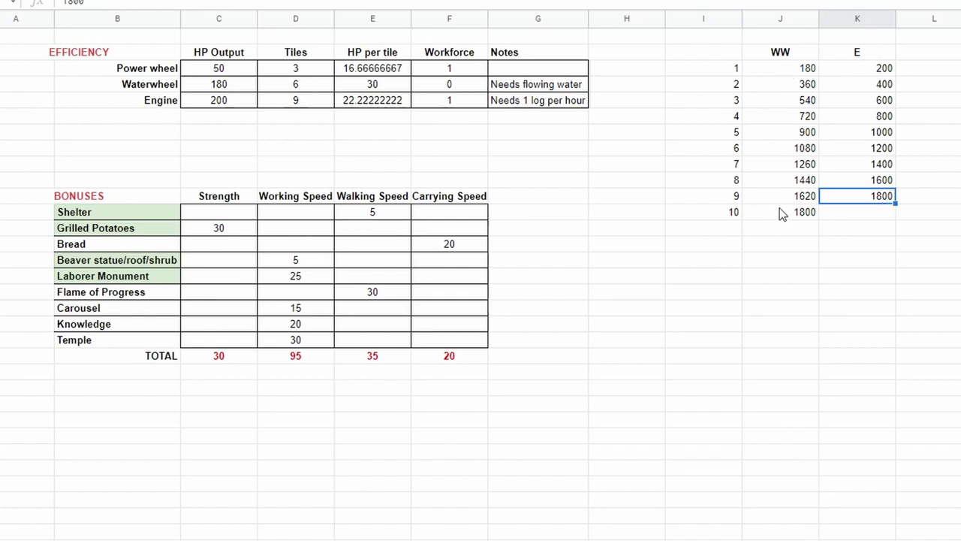
# Highlight the Efficiency table and examine the Power wheel's HP output, tiles, HP per tile and workforce.
pyautogui.moveTo(160, 56); pyautogui.dragTo(553, 98)
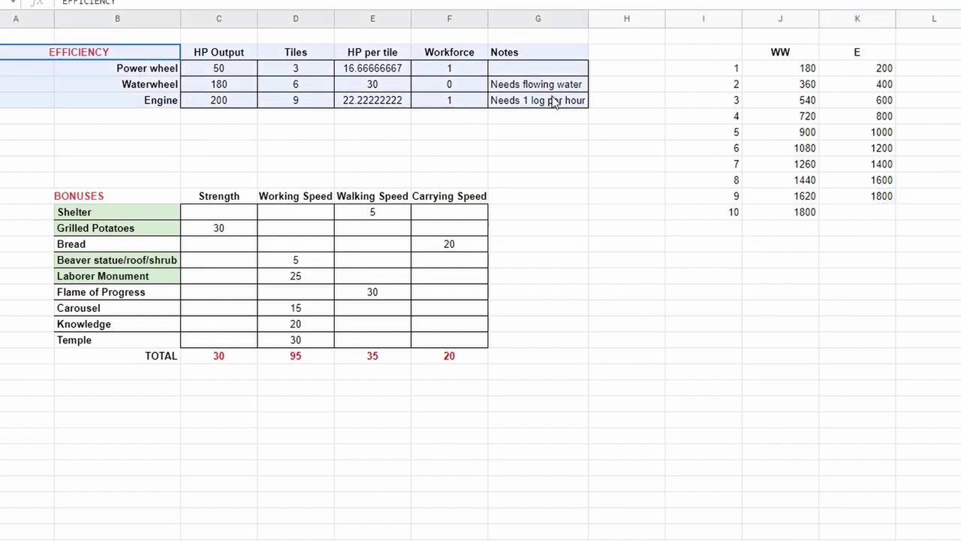
pyautogui.click(294, 120)
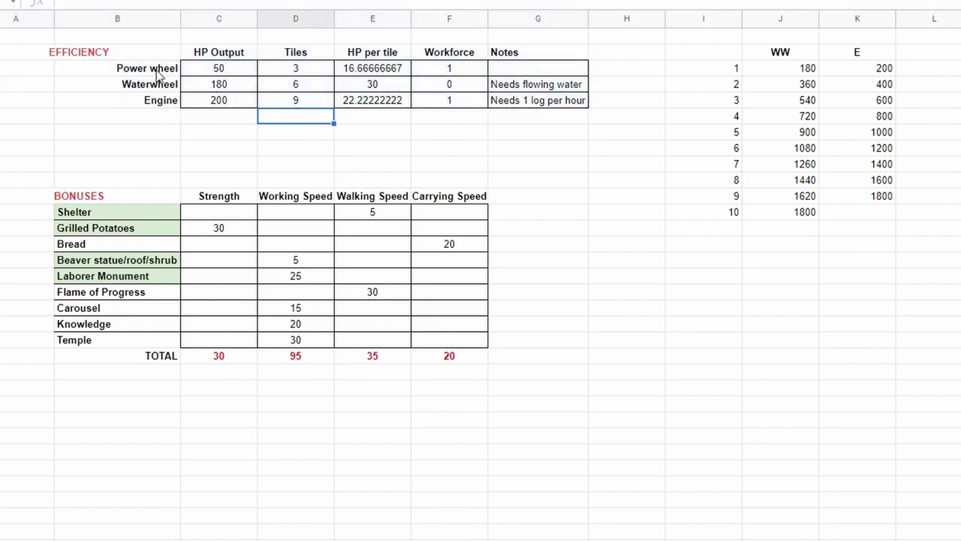
pyautogui.click(223, 69)
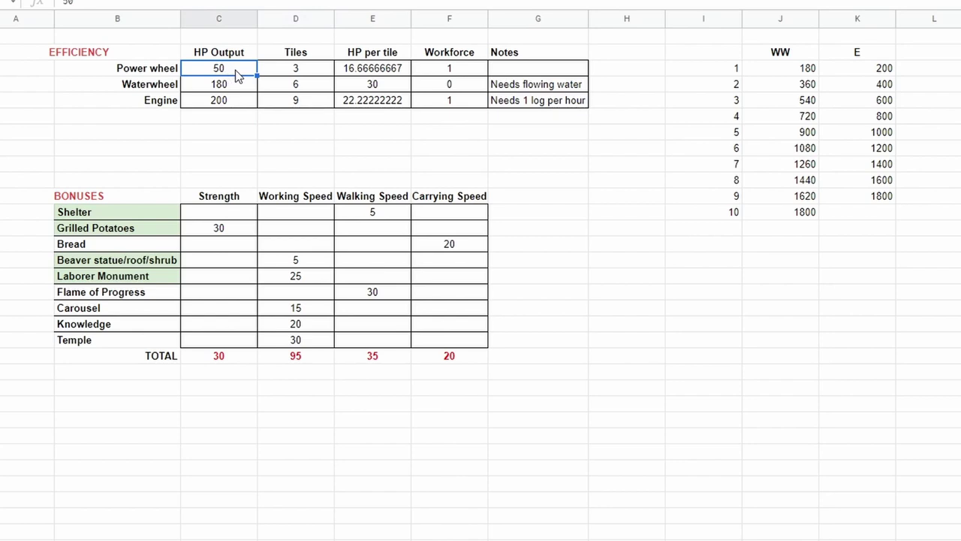
pyautogui.click(314, 72)
pyautogui.click(406, 71)
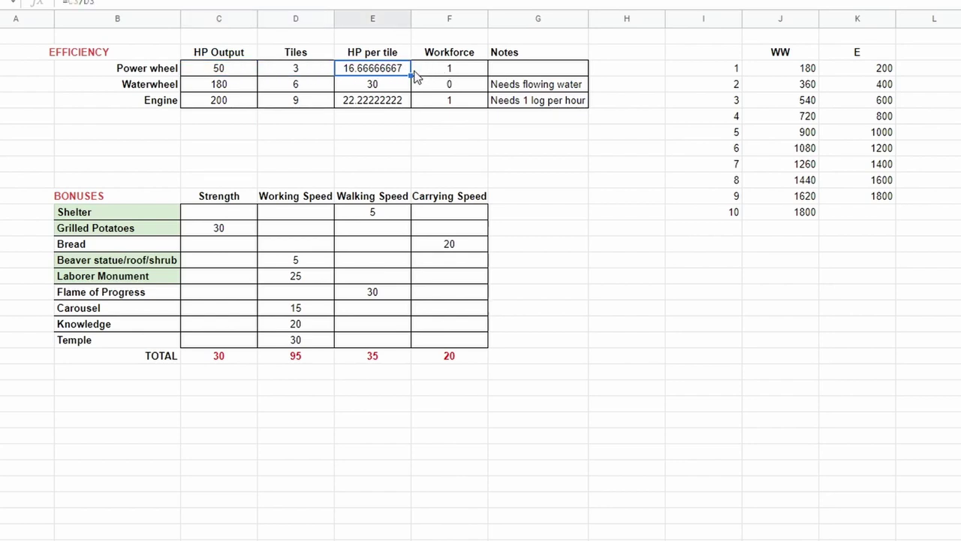
pyautogui.click(467, 75)
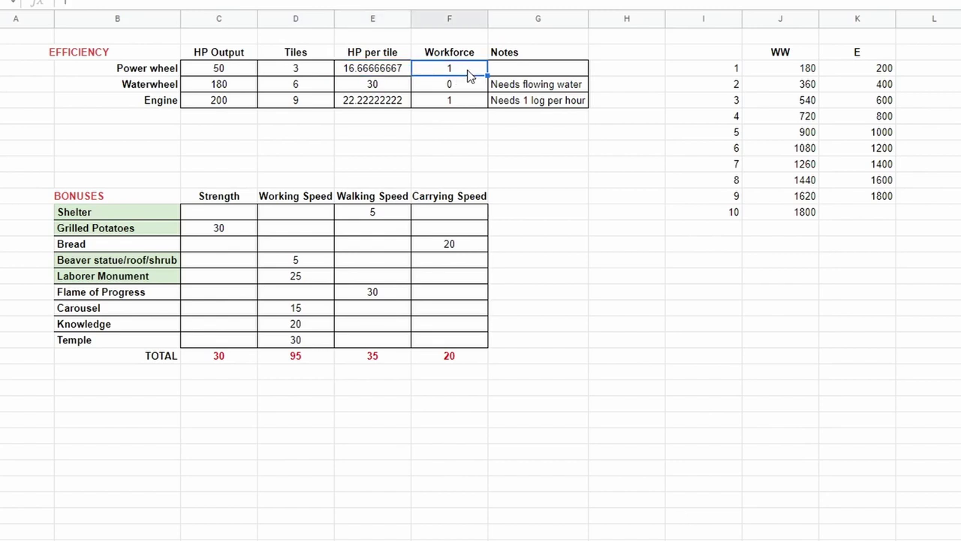
# Examine the Waterwheel's HP output, tiles, HP per tile, workforce and notes in the Efficiency table.
pyautogui.click(241, 90)
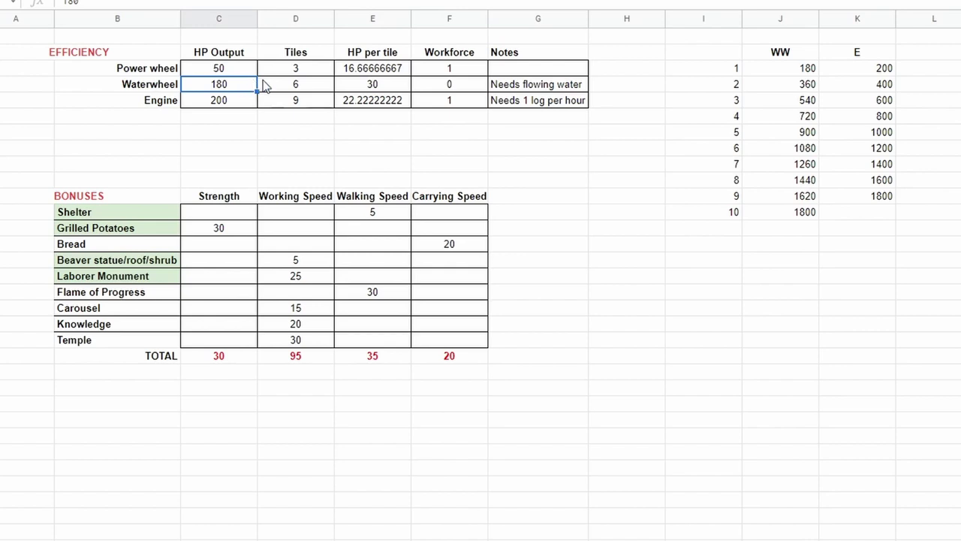
pyautogui.click(316, 89)
pyautogui.click(399, 86)
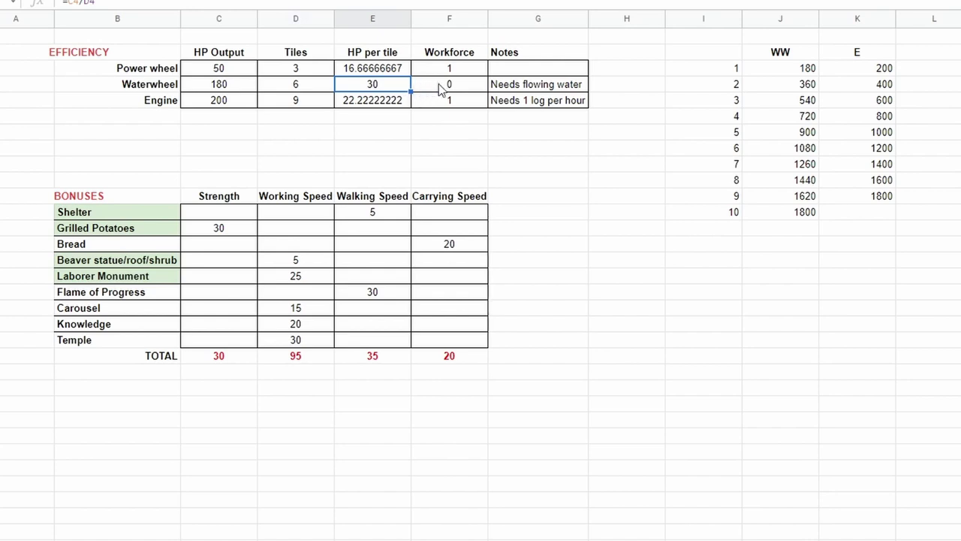
pyautogui.click(459, 87)
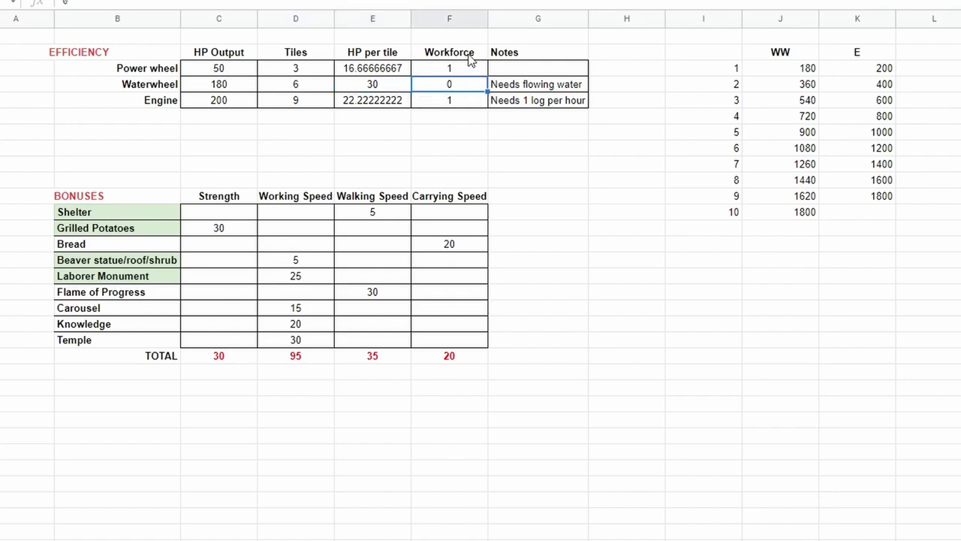
pyautogui.click(523, 89)
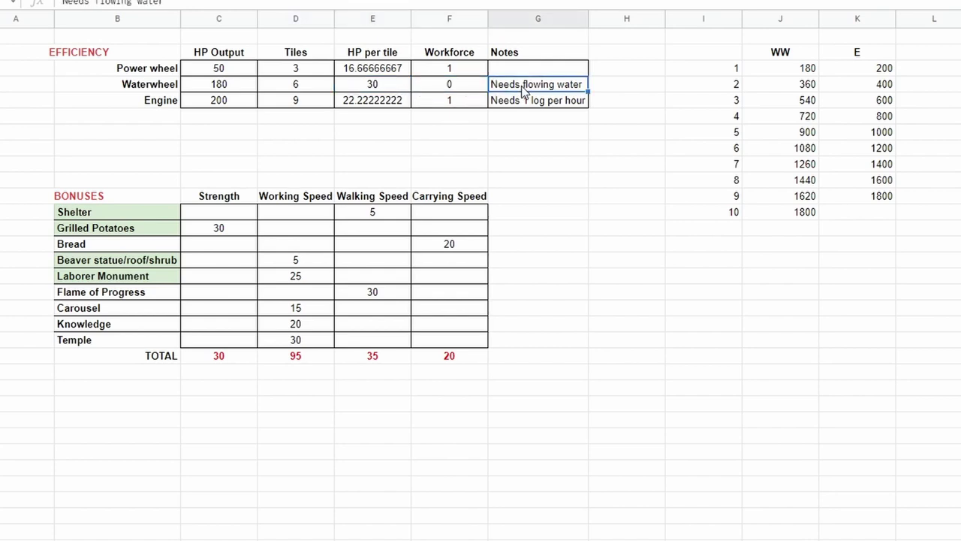
# Examine the Engine's HP output, tiles, HP per tile, workforce and notes in the Efficiency table.
pyautogui.click(174, 104)
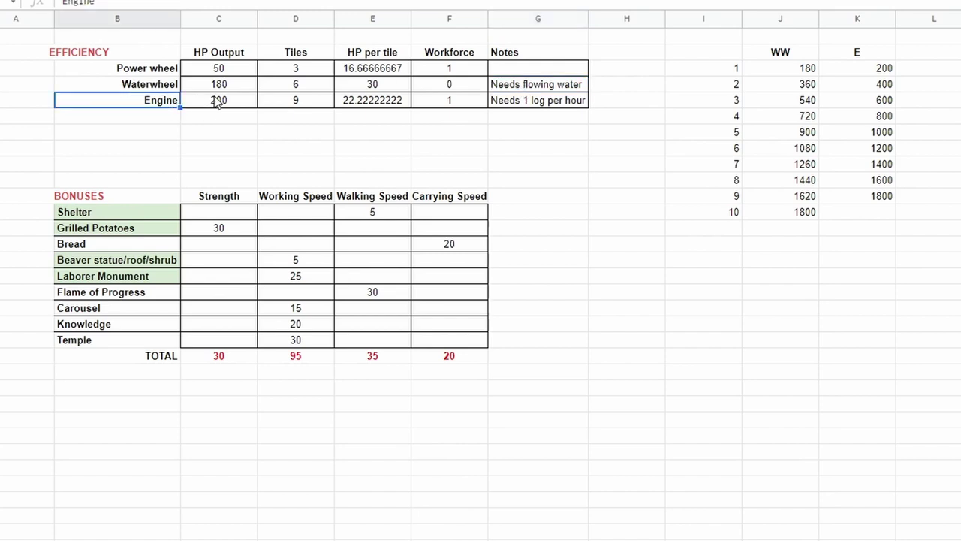
pyautogui.click(234, 105)
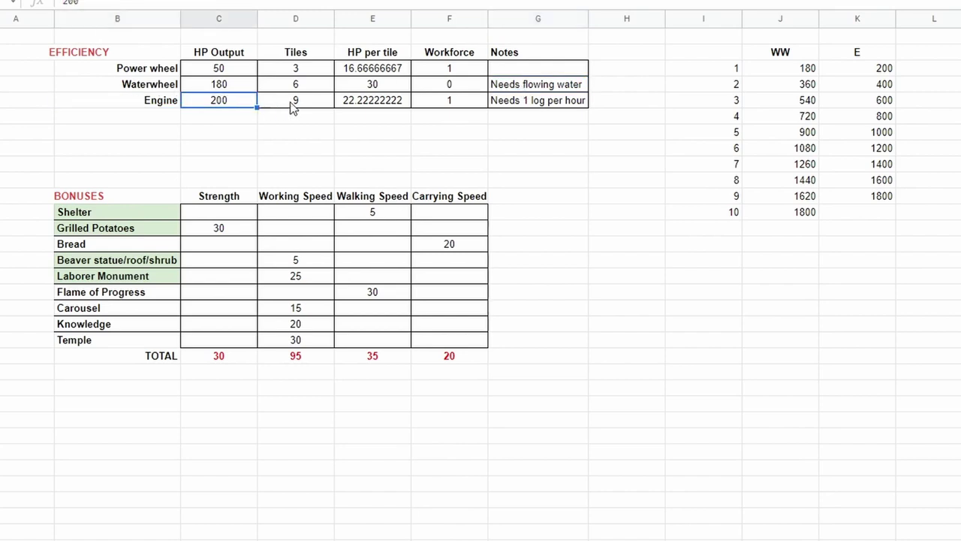
pyautogui.click(317, 105)
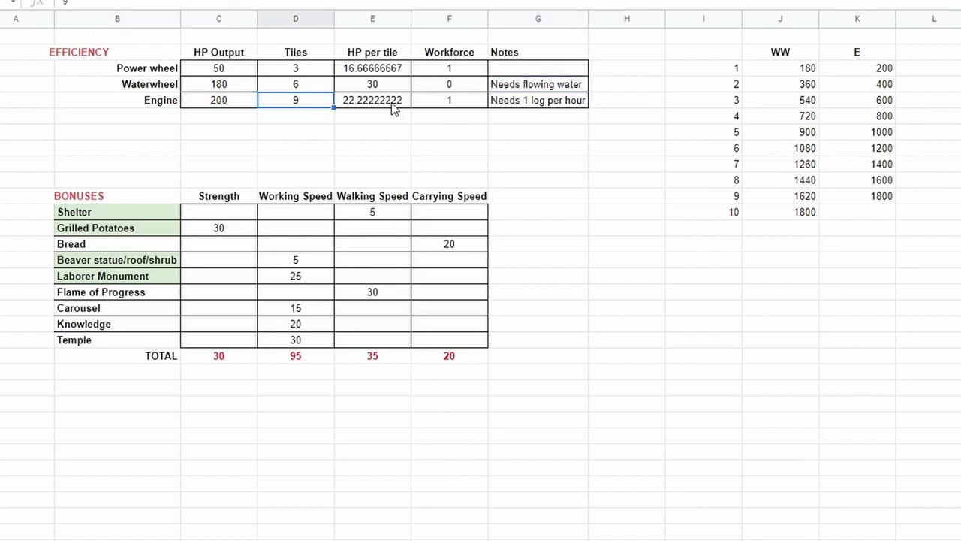
pyautogui.click(394, 110)
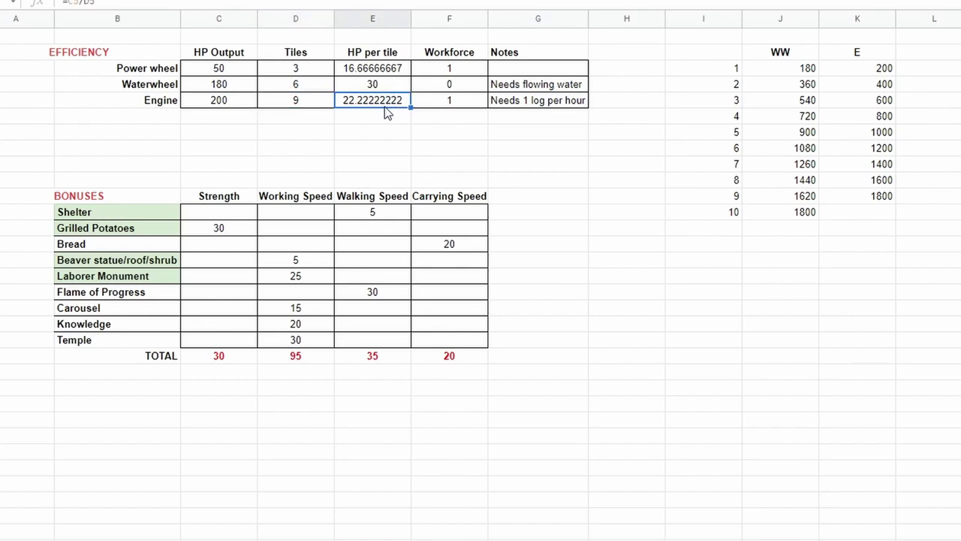
pyautogui.click(445, 102)
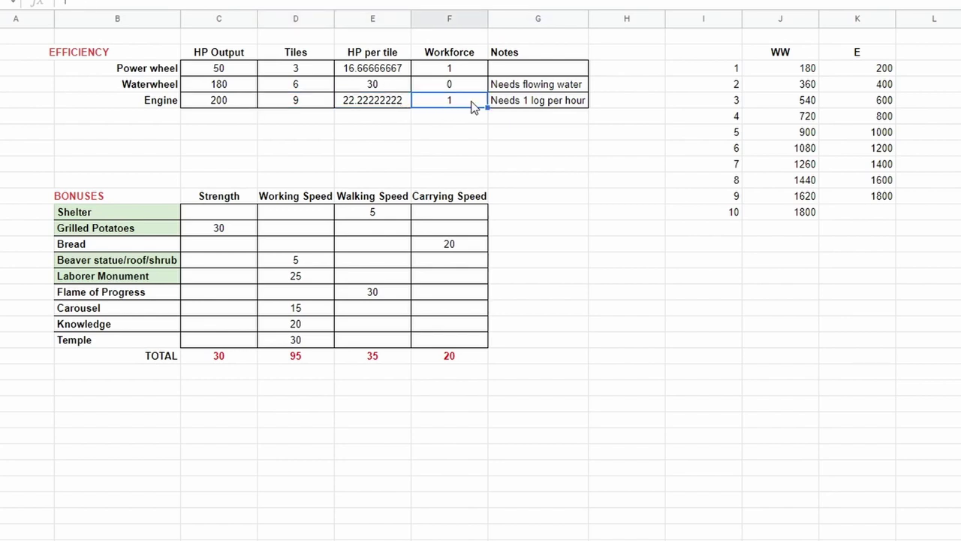
pyautogui.click(554, 109)
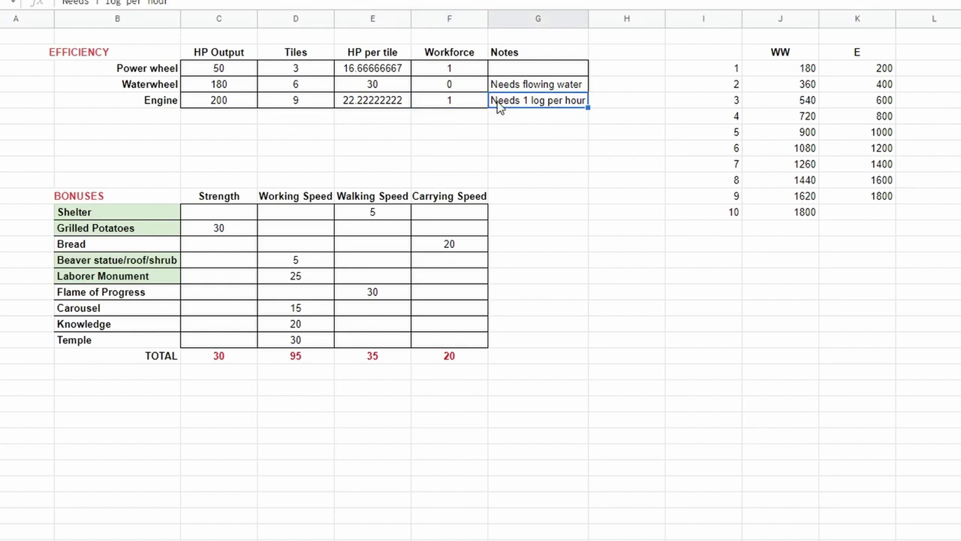
pyautogui.click(388, 133)
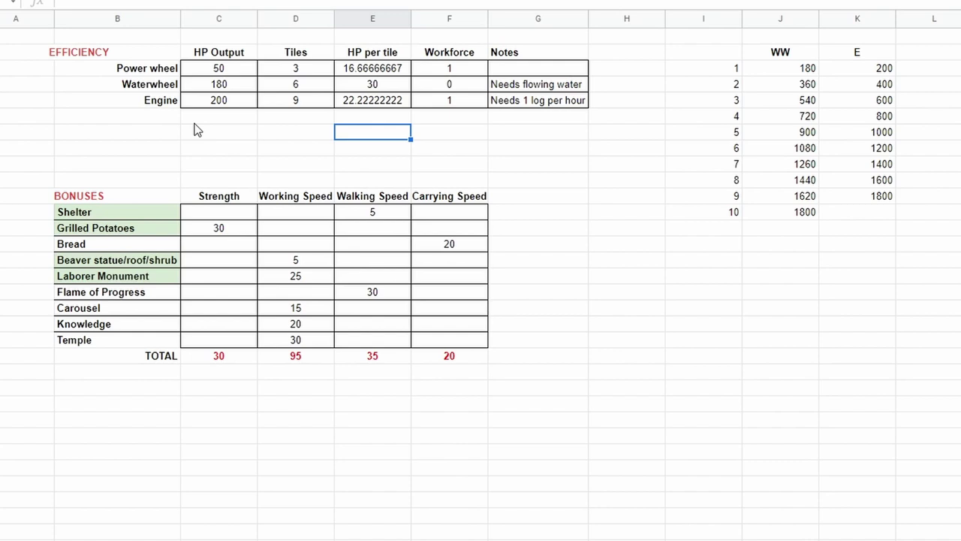
pyautogui.click(586, 134)
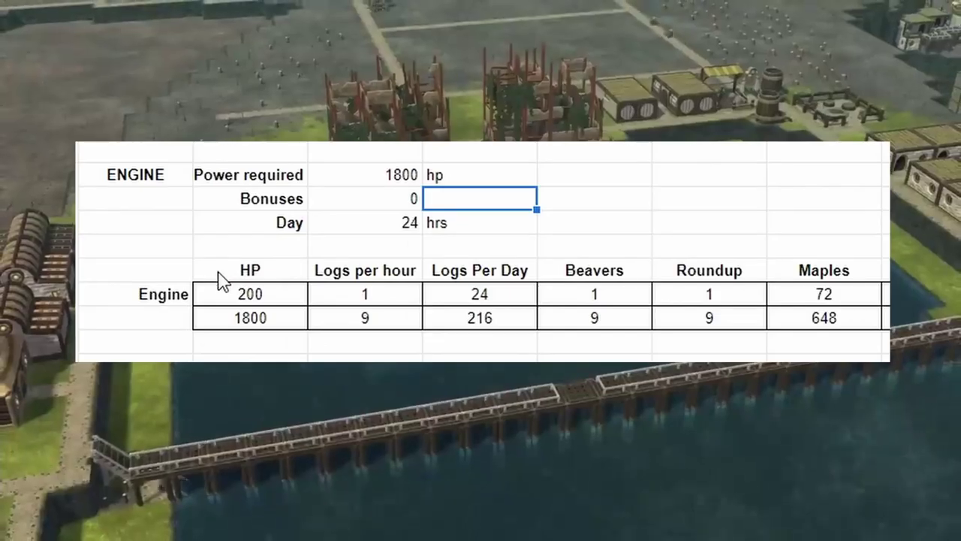
# Highlight the Engine table and examine one engine's HP, logs per hour, logs per day, beavers and maples.
pyautogui.moveTo(178, 275); pyautogui.dragTo(686, 313)
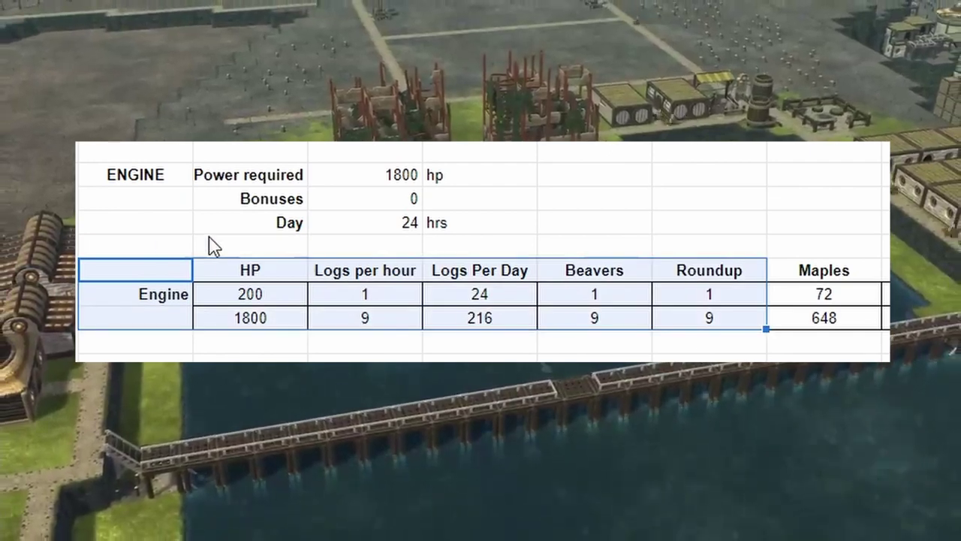
pyautogui.click(237, 270)
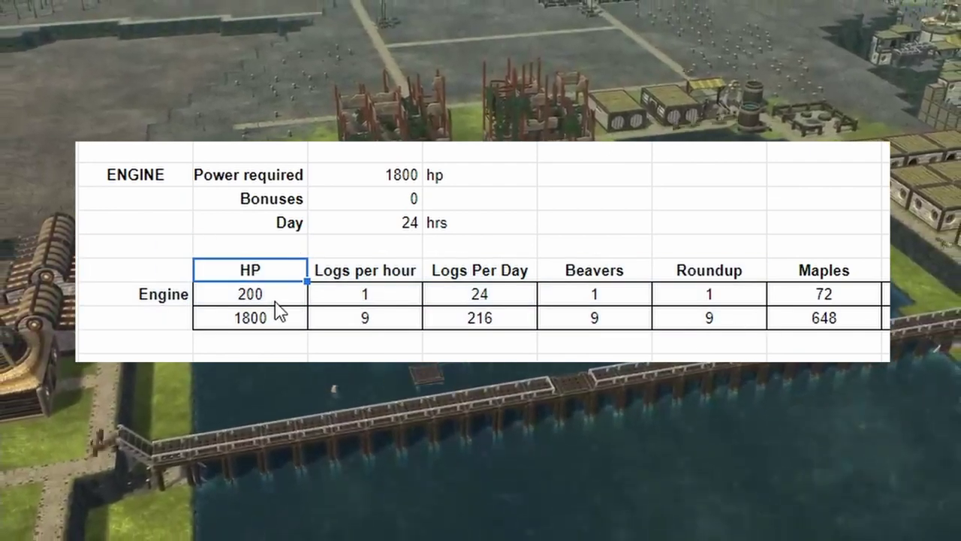
pyautogui.click(368, 300)
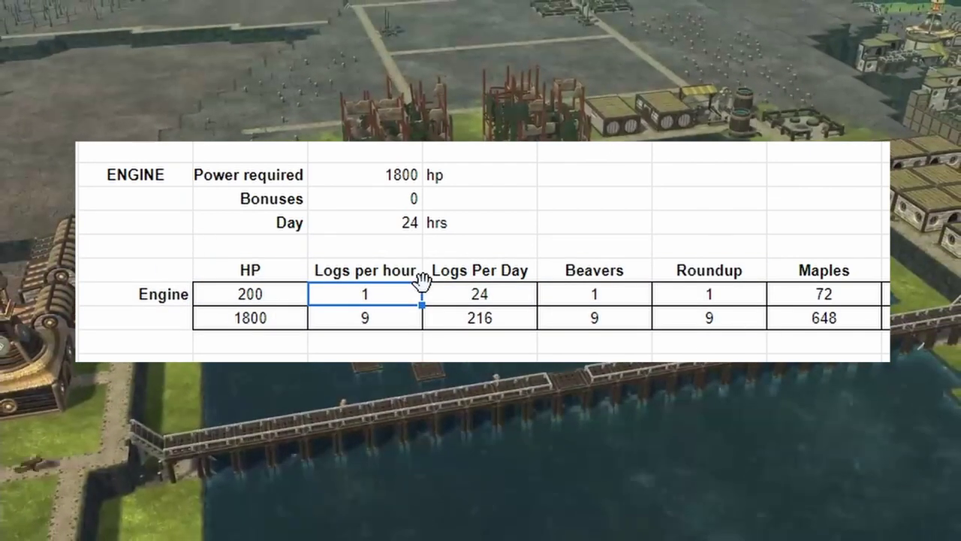
pyautogui.click(492, 300)
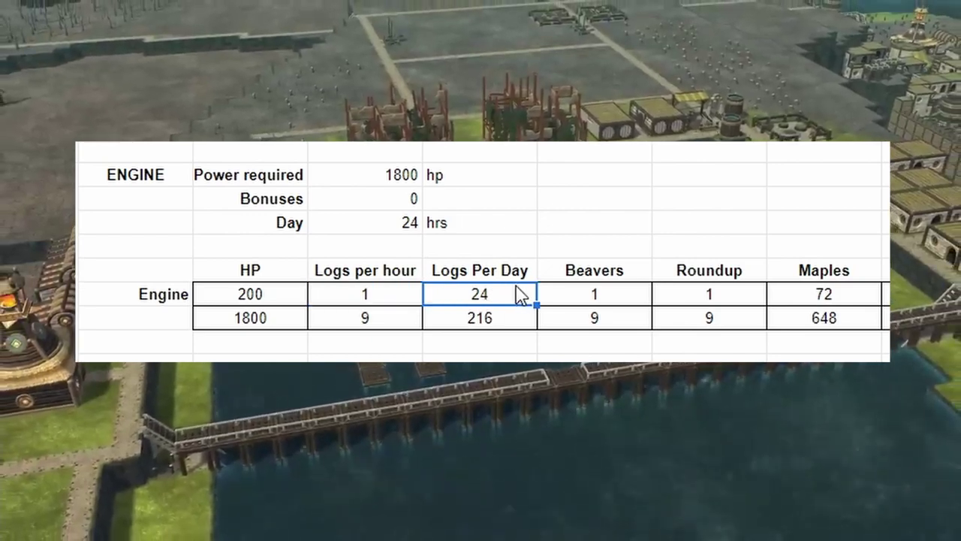
pyautogui.click(613, 297)
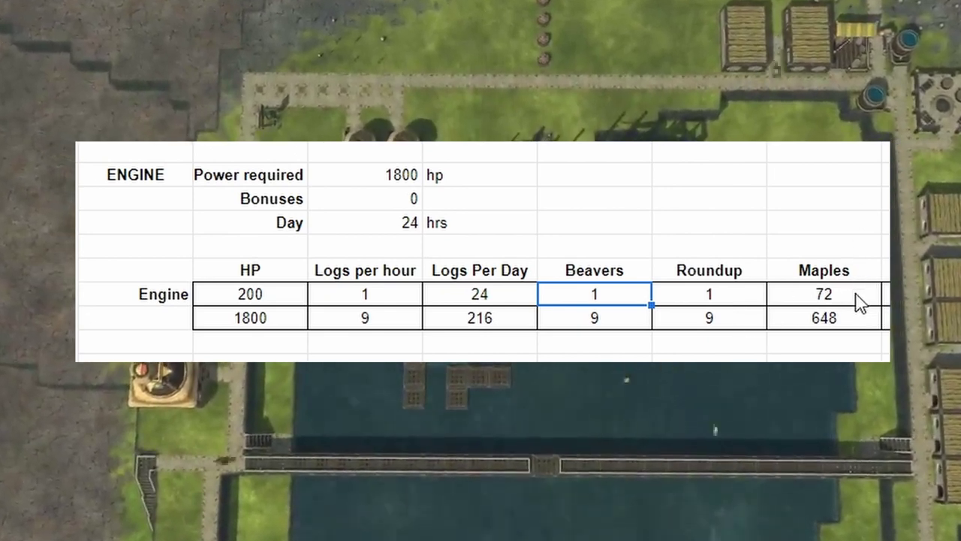
pyautogui.click(853, 297)
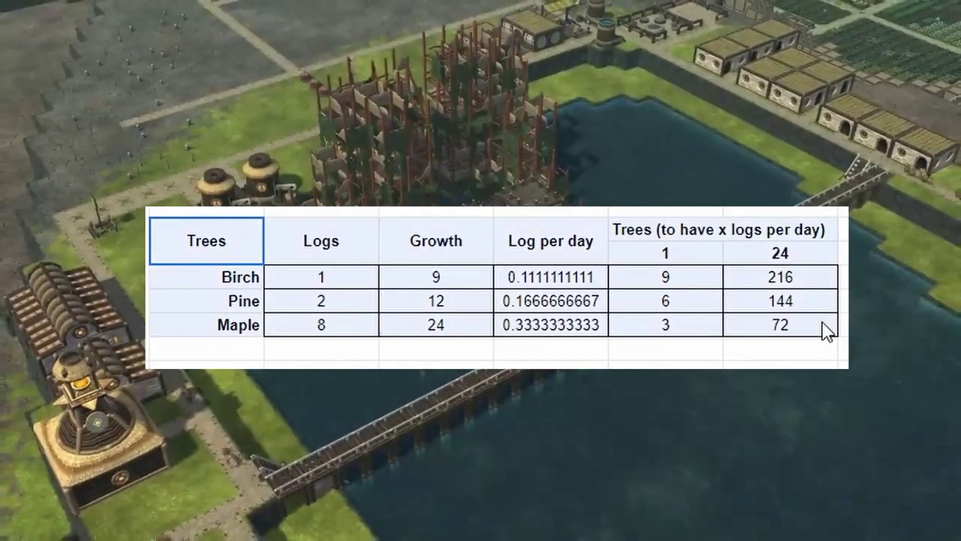
# Compare the logs, growth time and log-per-day yield of Birch, Pine and Maple in the Trees table.
pyautogui.click(842, 229)
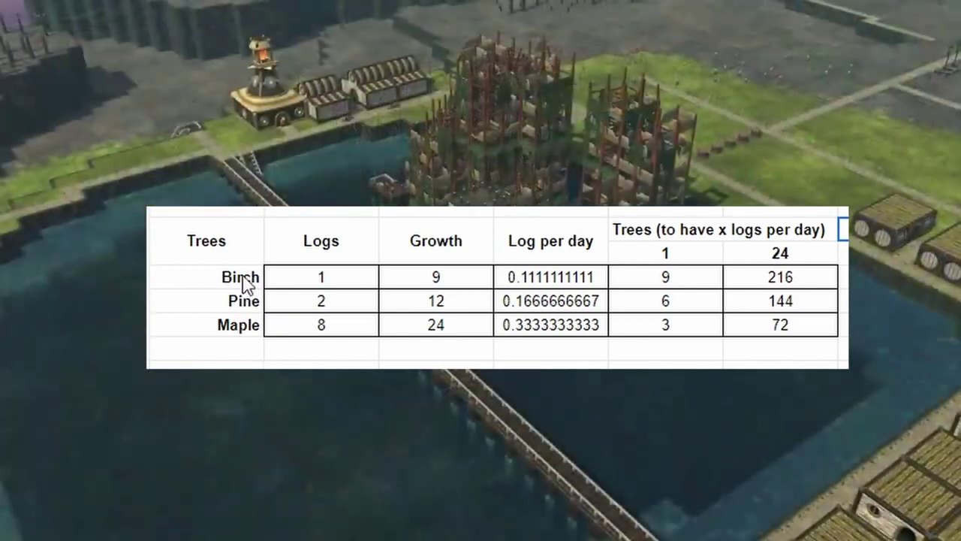
pyautogui.click(358, 285)
pyautogui.click(459, 285)
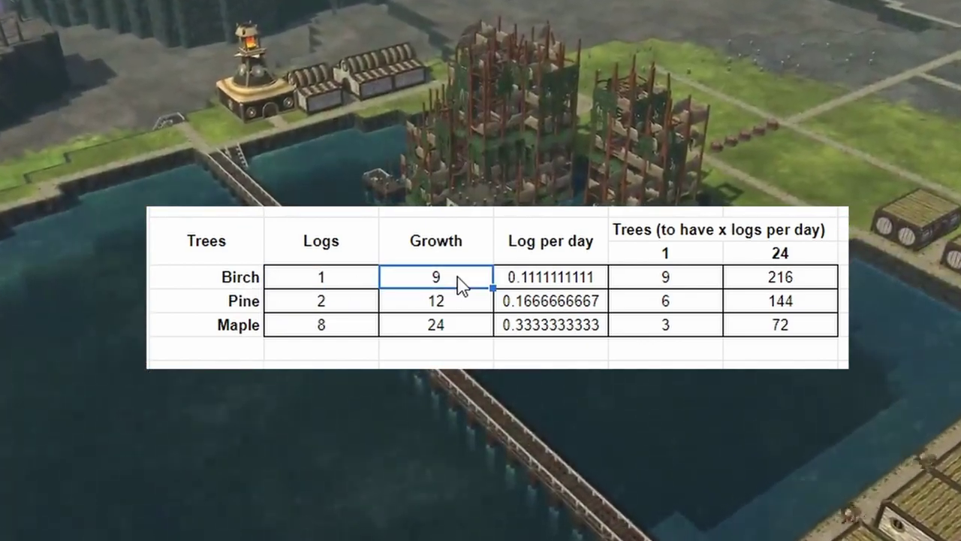
pyautogui.click(565, 284)
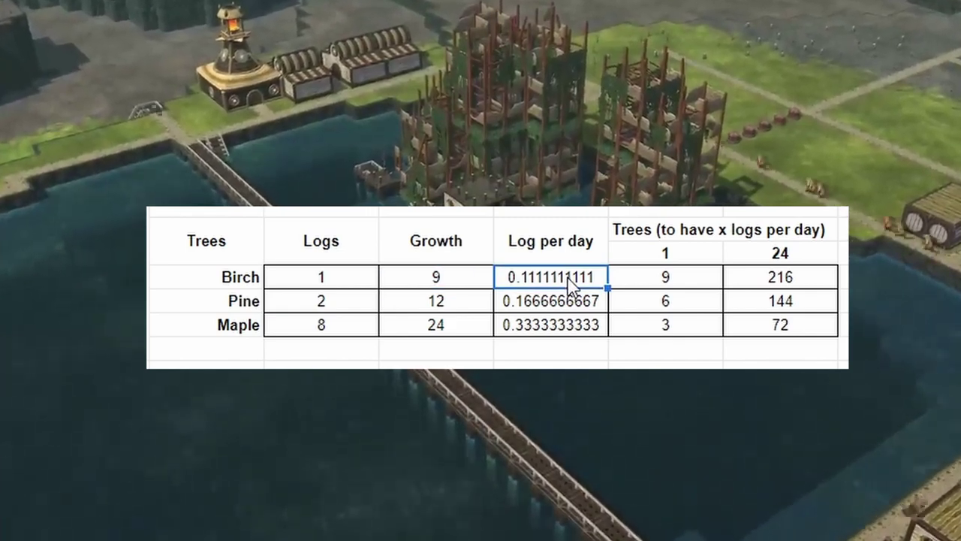
pyautogui.click(248, 306)
pyautogui.click(444, 308)
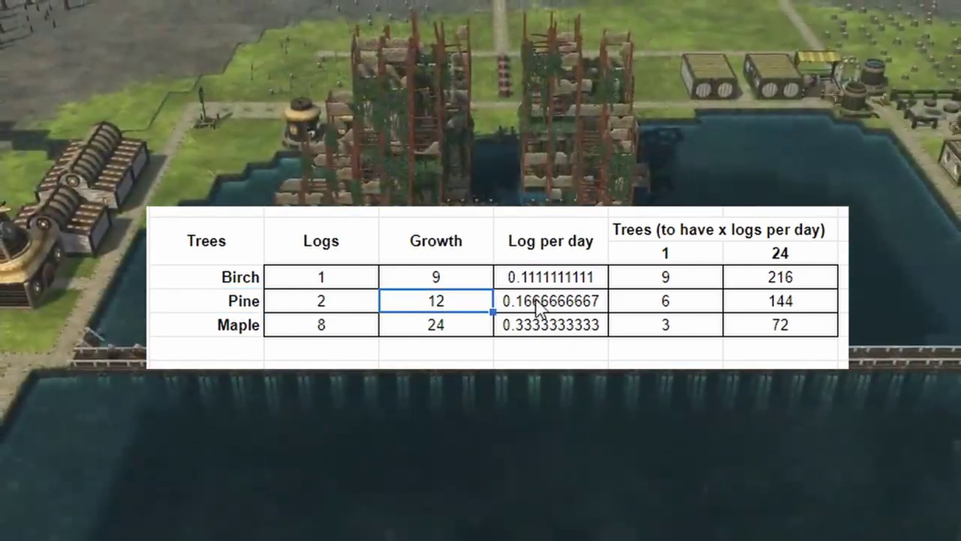
pyautogui.click(567, 309)
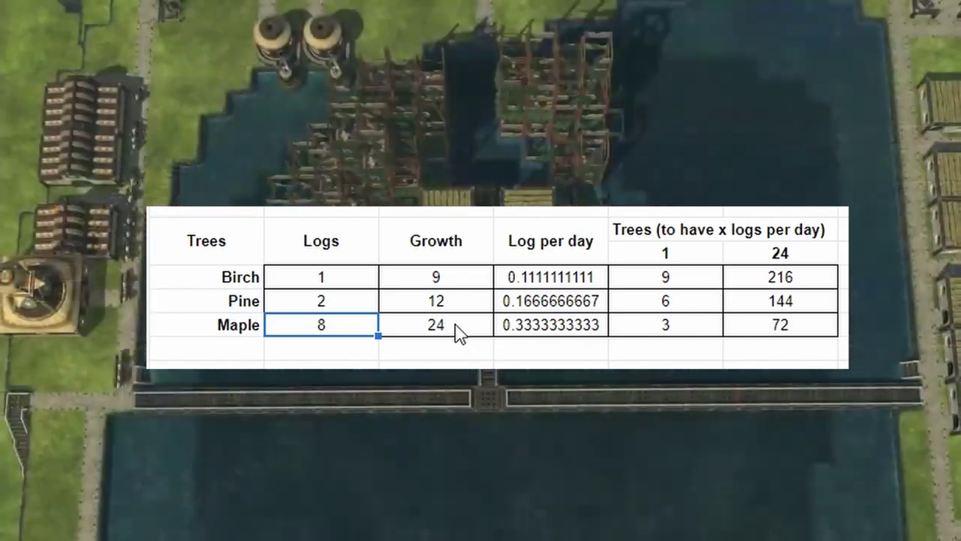
pyautogui.click(568, 335)
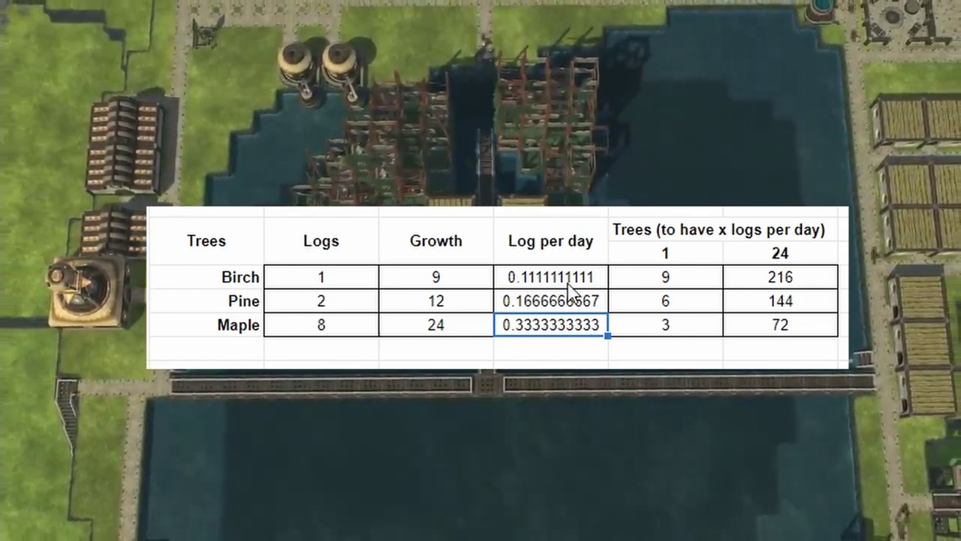
# Examine how many Birch, Pine and Maple trees are needed for 1 log per day.
pyautogui.click(669, 256)
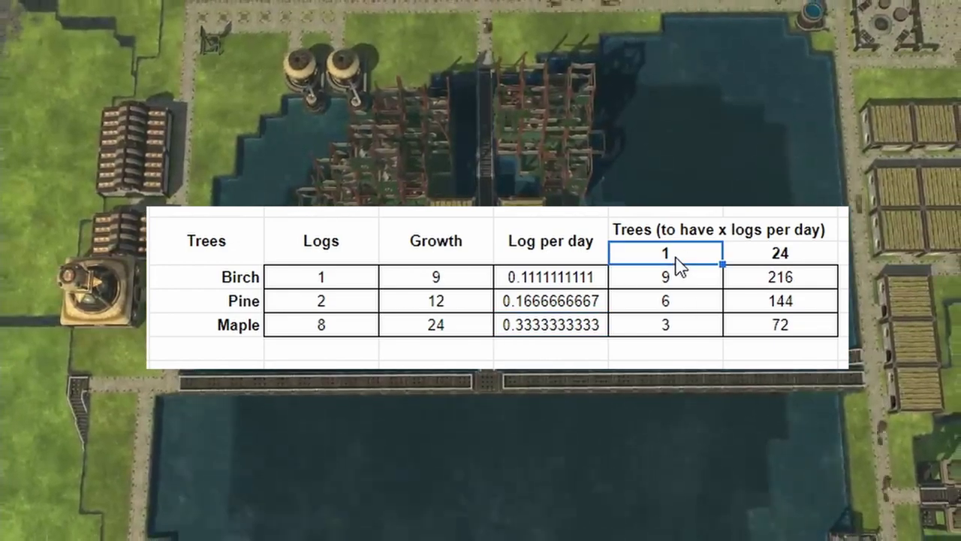
pyautogui.click(678, 279)
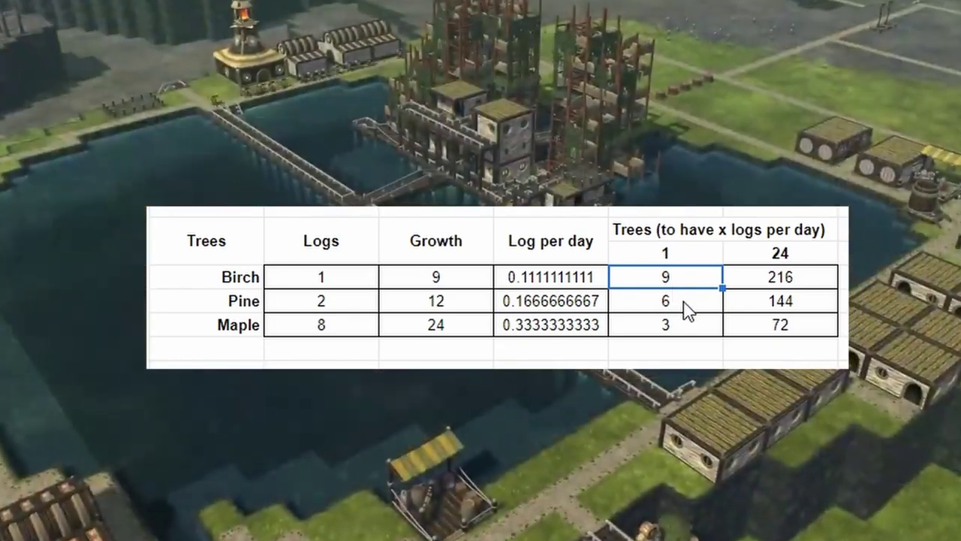
pyautogui.click(686, 308)
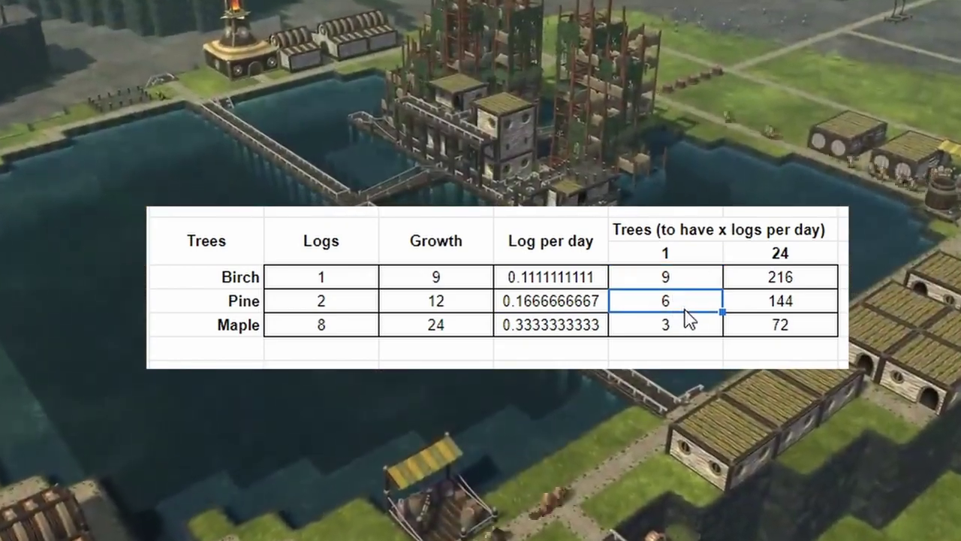
pyautogui.click(693, 331)
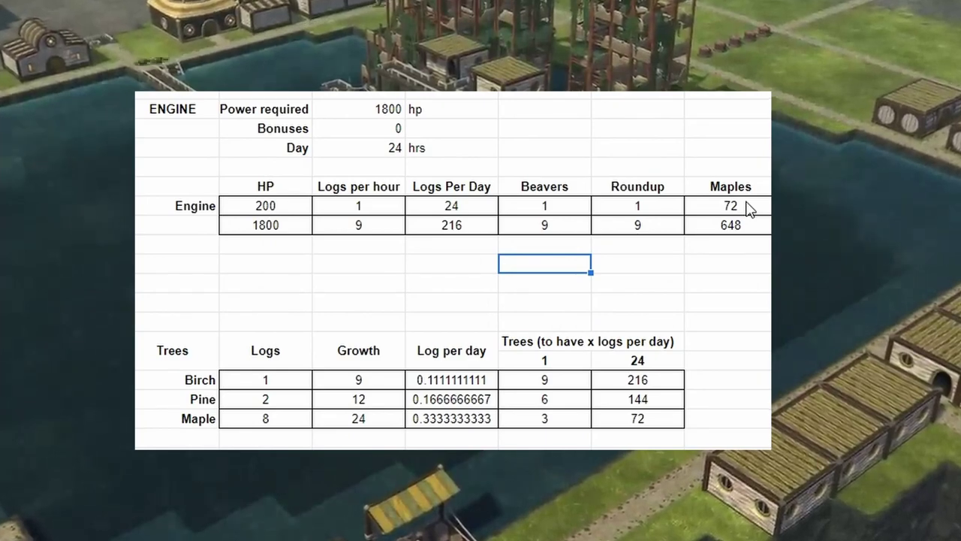
# Compare one engine's Maples figure with the Maple trees needed for 24 logs per day.
pyautogui.click(743, 208)
pyautogui.click(640, 360)
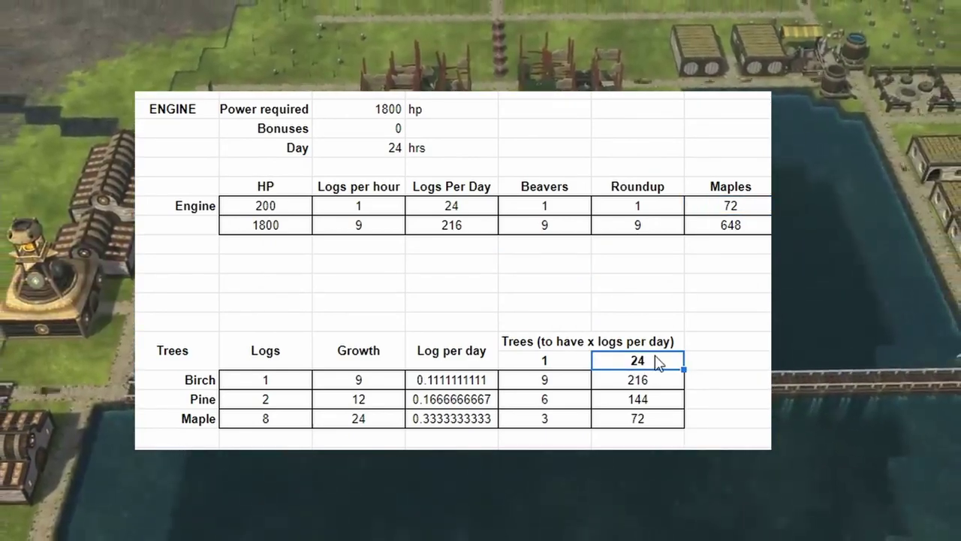
pyautogui.click(659, 428)
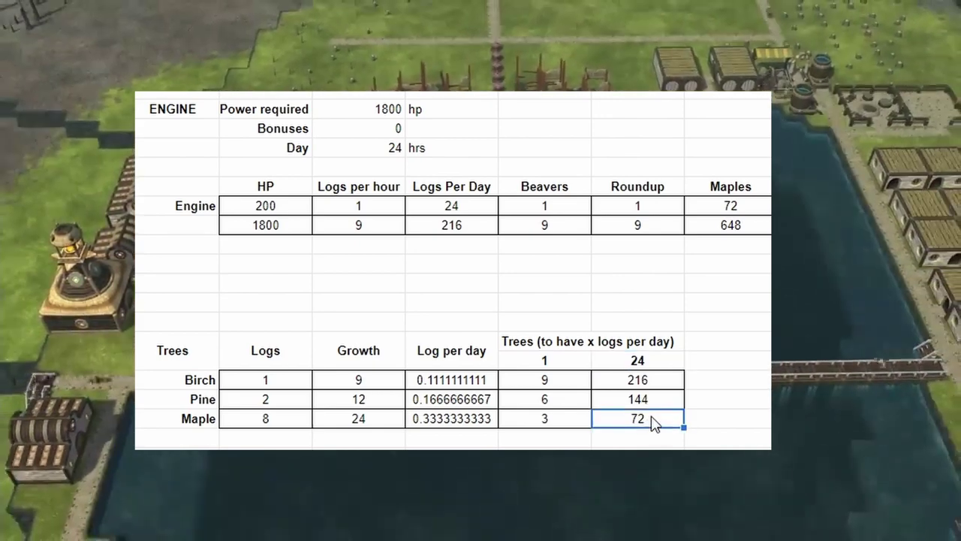
# Examine the logs per day and maples in the Engine table's 1800 HP row.
pyautogui.click(277, 229)
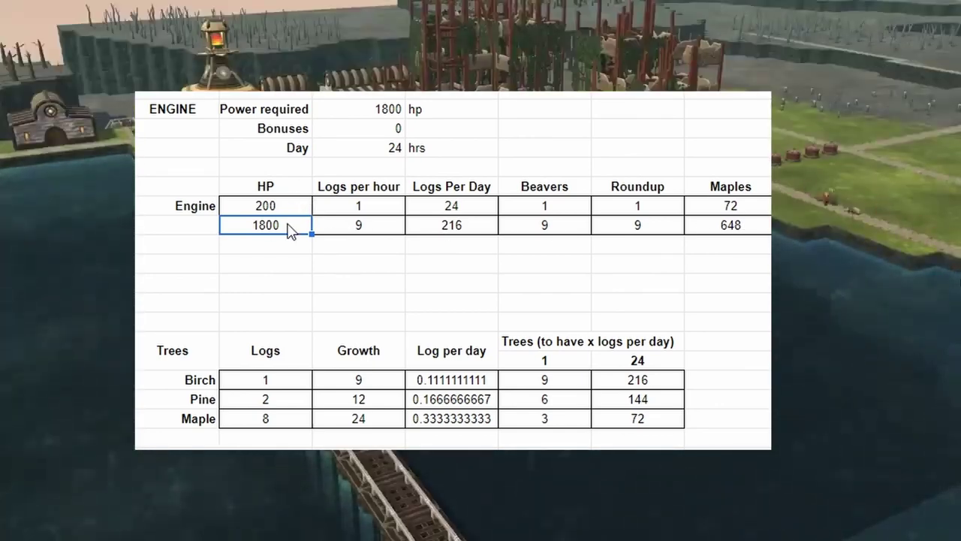
pyautogui.click(433, 229)
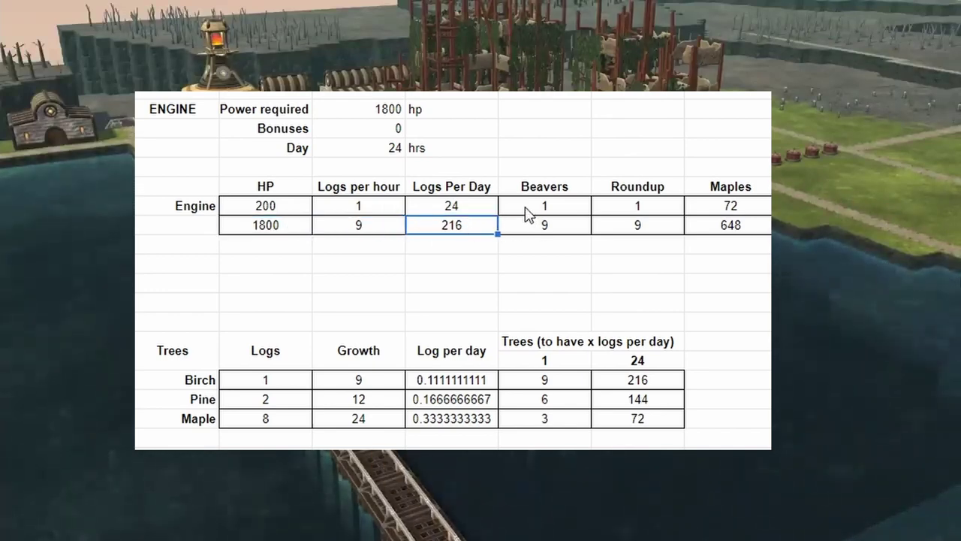
pyautogui.click(712, 230)
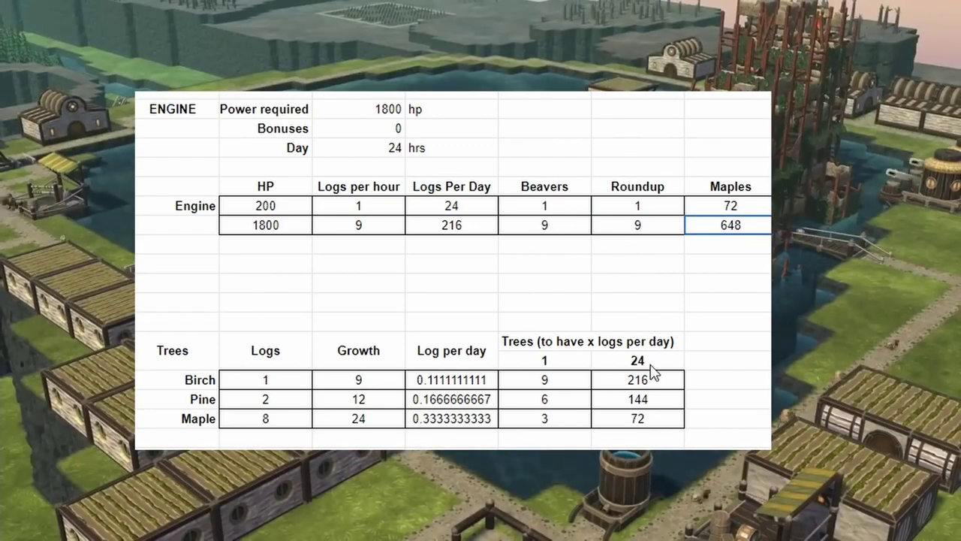
# Change the 24 logs-per-day target in the Trees table to 216 and check the Maple trees needed.
pyautogui.click(669, 361)
pyautogui.press('BackSpace')
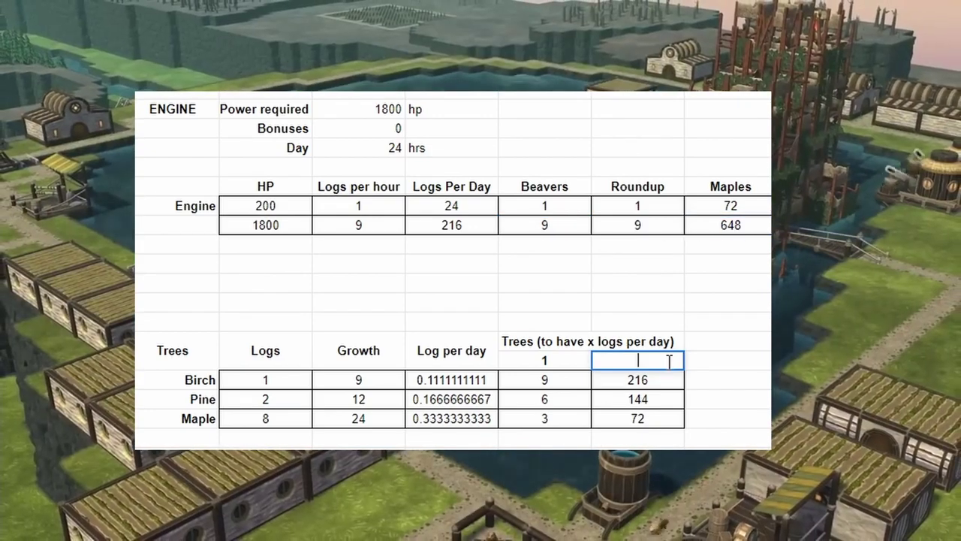
pyautogui.write('216')
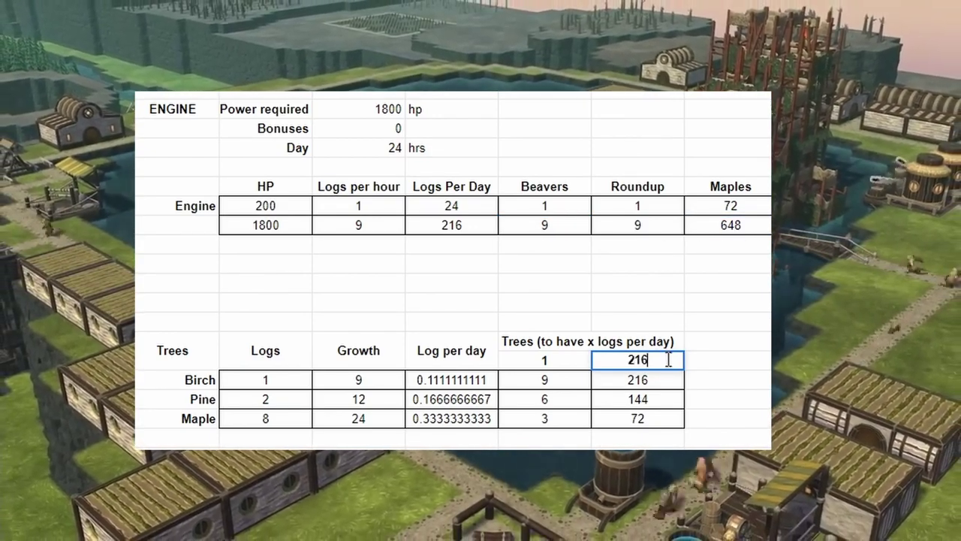
pyautogui.click(661, 419)
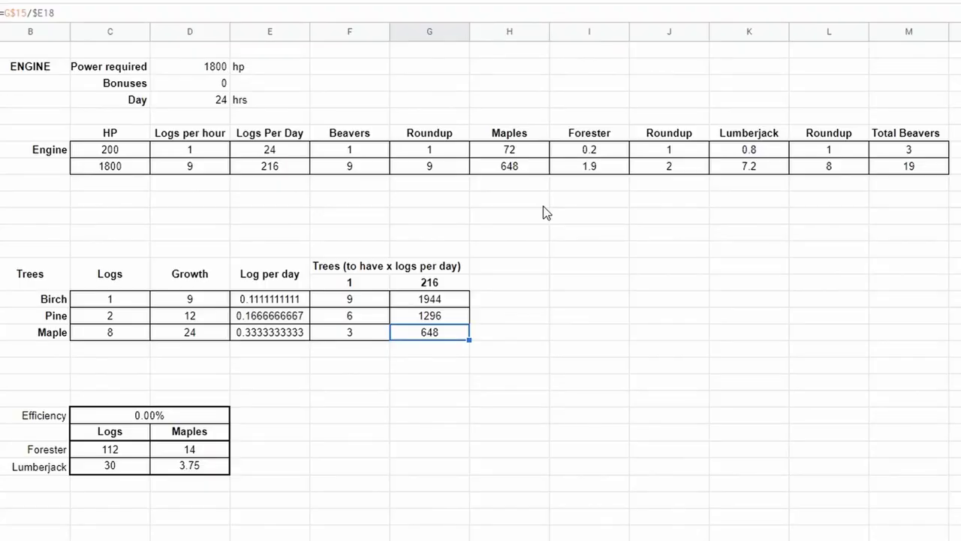
# Highlight the Engine table's Forester to Total Beavers columns and examine Forester and Lumberjack output in the Efficiency table.
pyautogui.moveTo(611, 135); pyautogui.dragTo(903, 175)
pyautogui.click(607, 194)
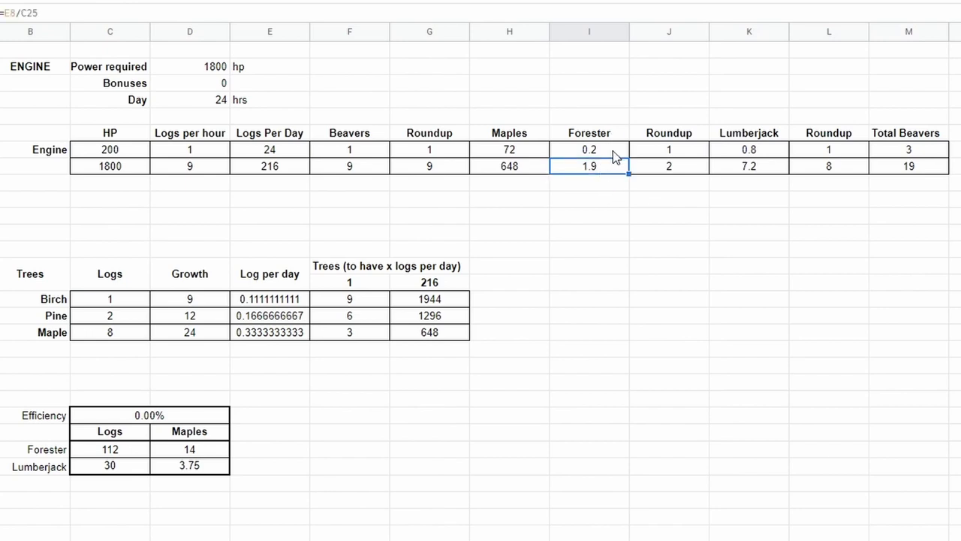
pyautogui.click(349, 398)
pyautogui.click(53, 417)
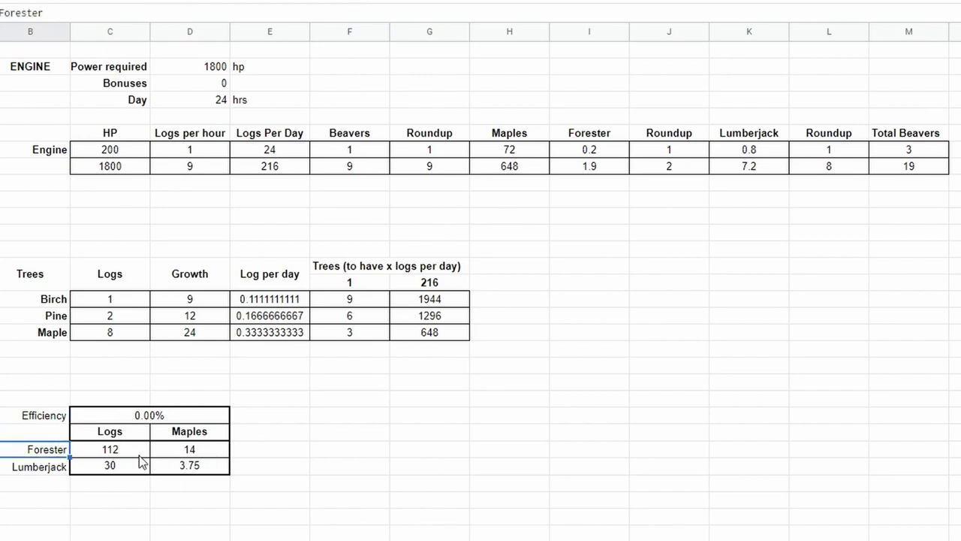
pyautogui.click(206, 471)
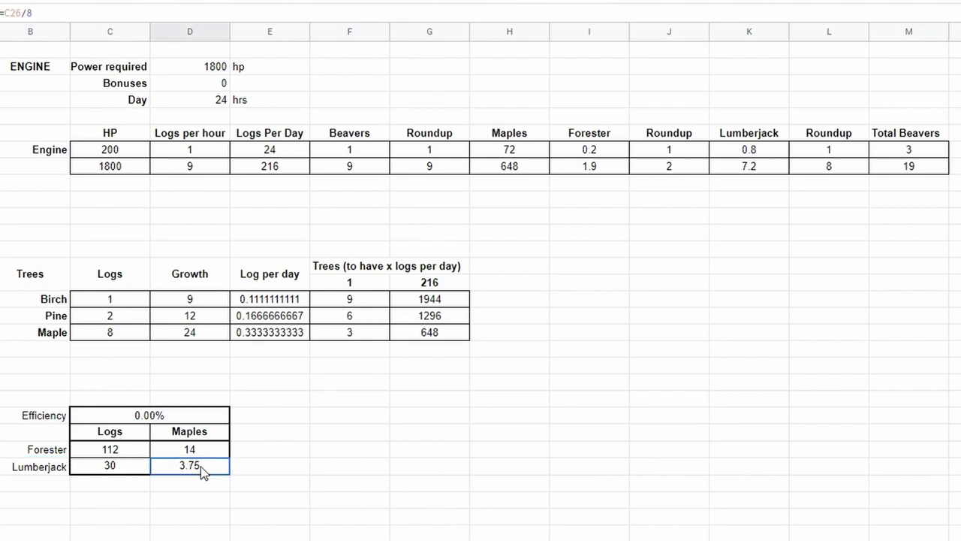
pyautogui.click(132, 473)
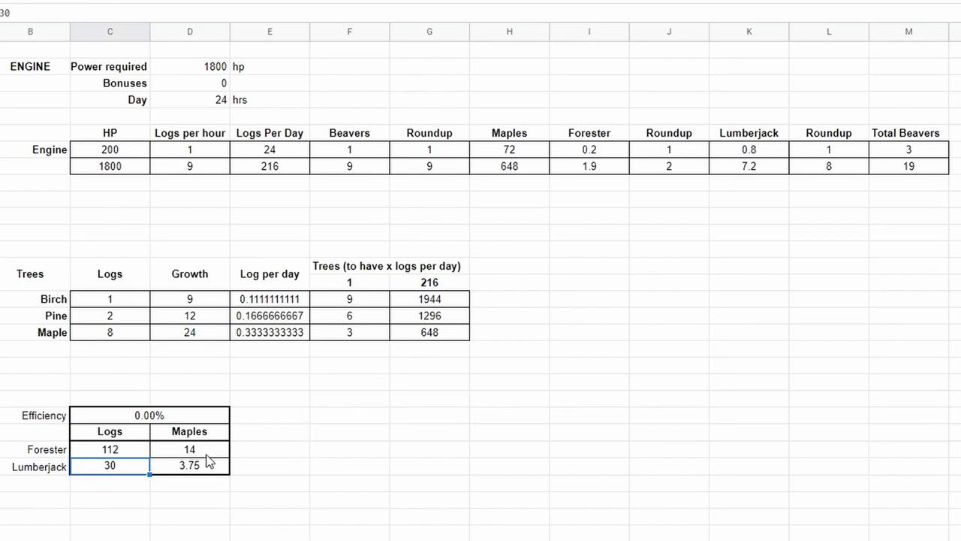
# Examine the rounded-up foresters and lumberjacks and the total beavers in the Engine table's 1800 HP row.
pyautogui.click(646, 152)
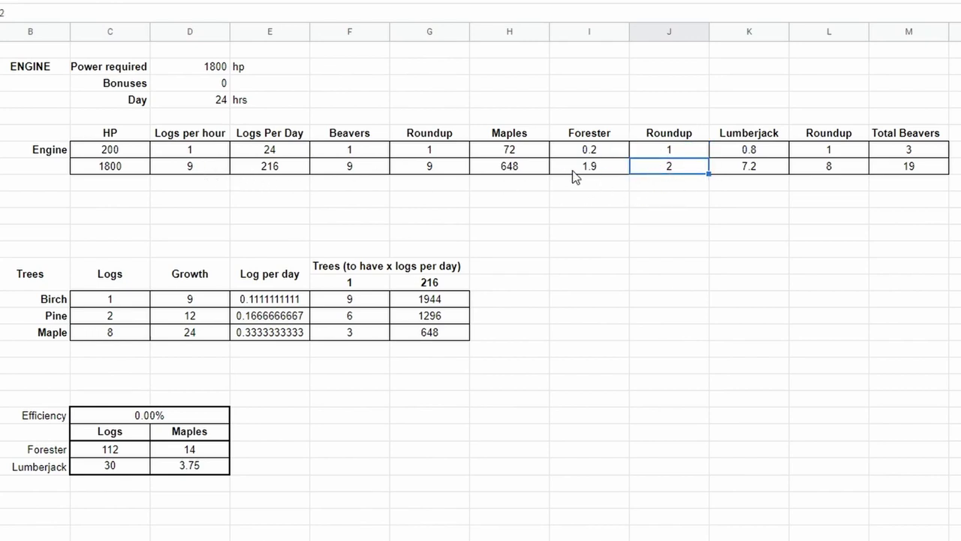
pyautogui.click(766, 165)
pyautogui.moveTo(146, 170); pyautogui.dragTo(706, 174)
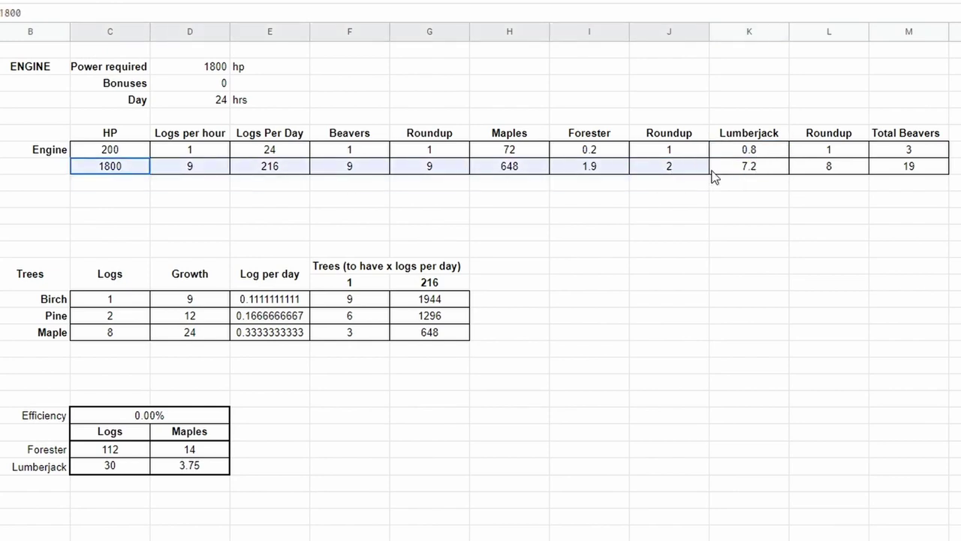
pyautogui.click(722, 173)
pyautogui.click(827, 171)
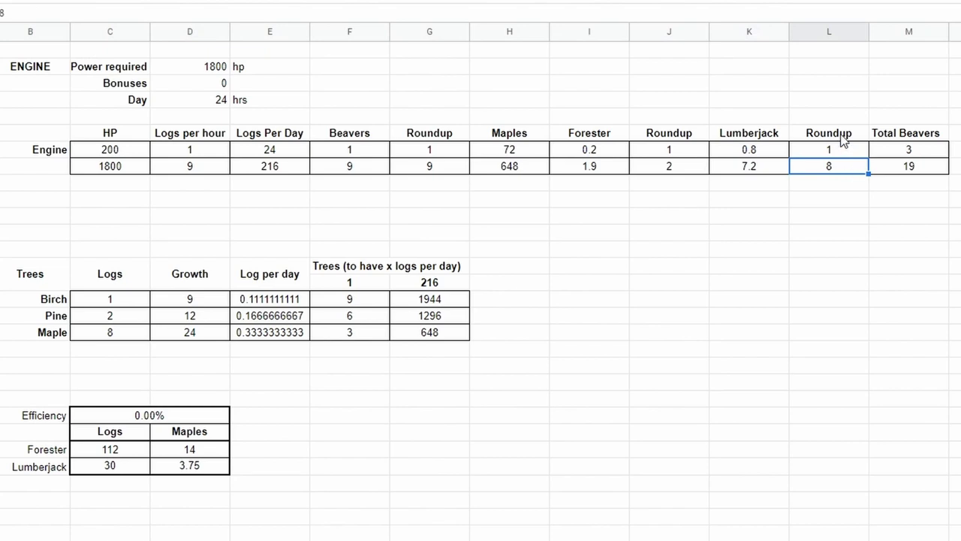
pyautogui.click(913, 170)
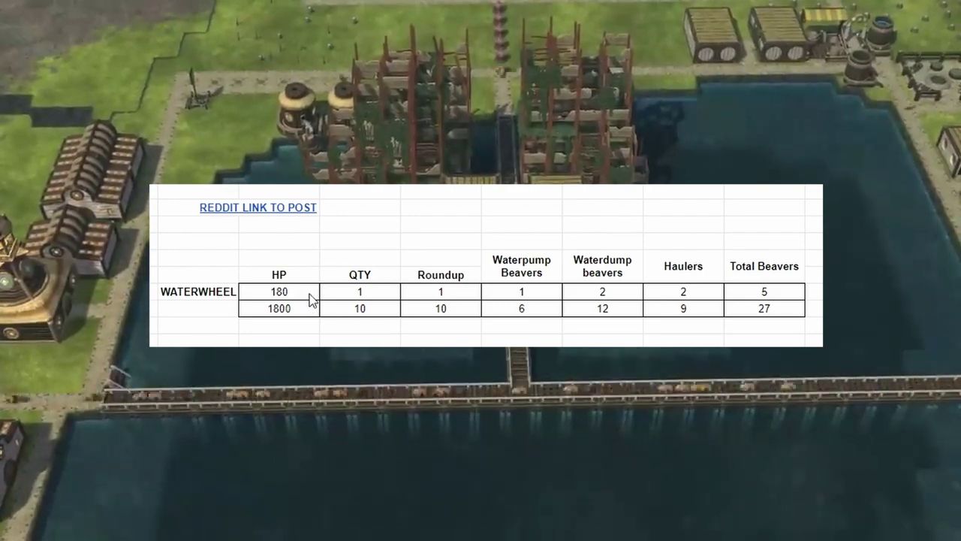
# Examine the Waterwheel's 180 HP row and highlight its cells from HP to Waterpump Beavers.
pyautogui.click(298, 293)
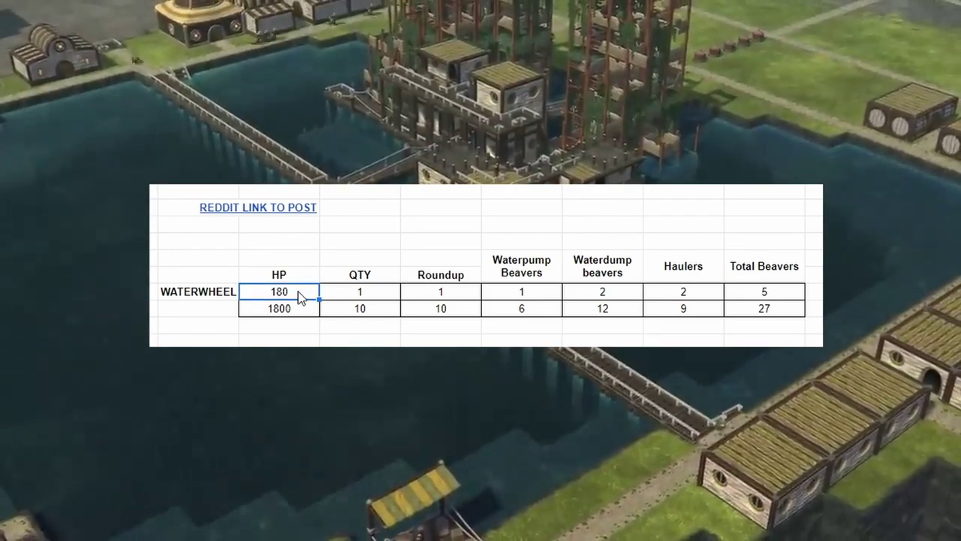
pyautogui.click(526, 293)
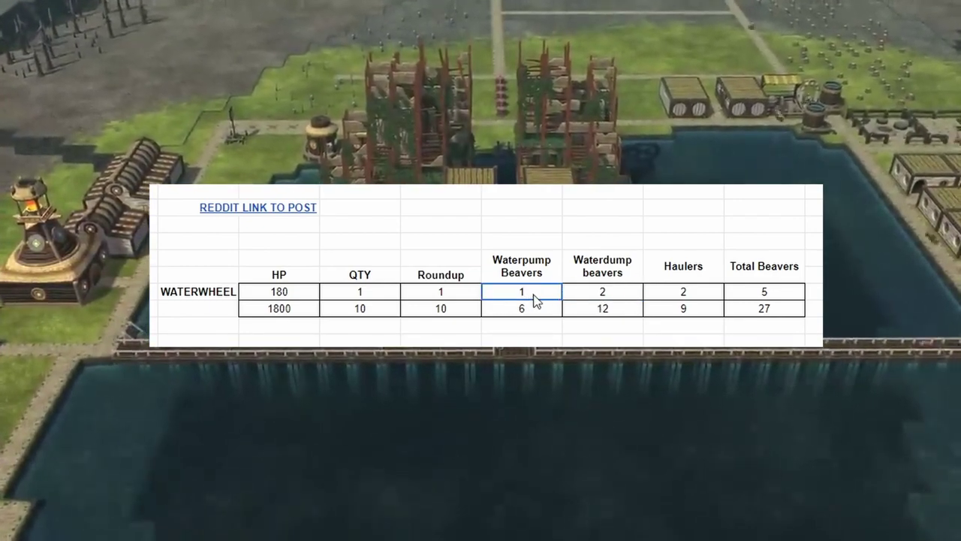
pyautogui.moveTo(280, 292); pyautogui.dragTo(522, 291)
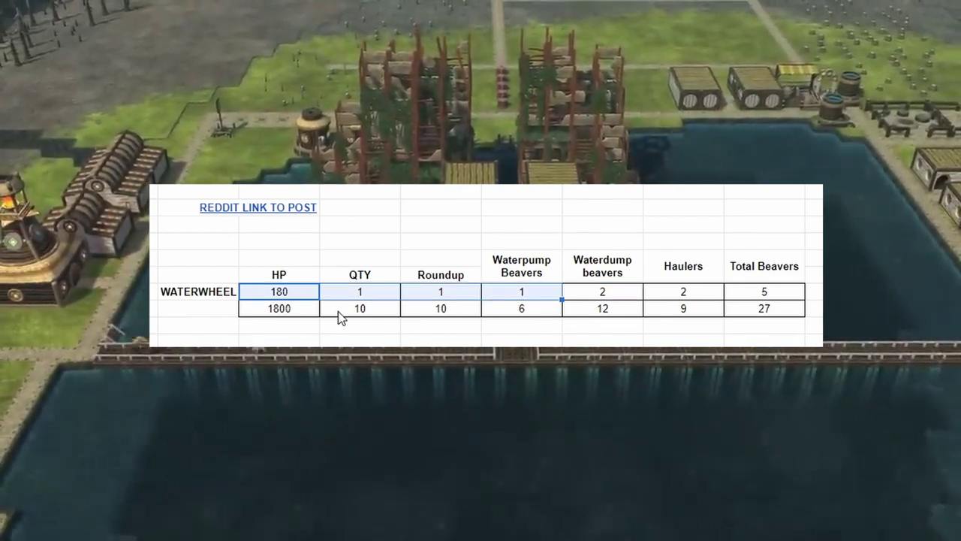
# Examine the Waterwheel's 180 HP row from Waterpump Beavers through Waterdump beavers and Haulers to Total Beavers.
pyautogui.click(542, 294)
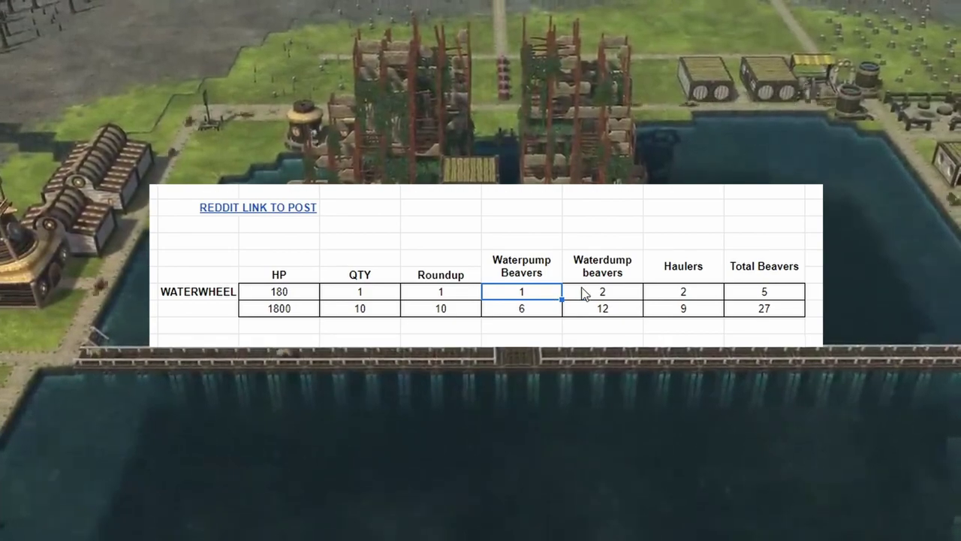
pyautogui.click(625, 292)
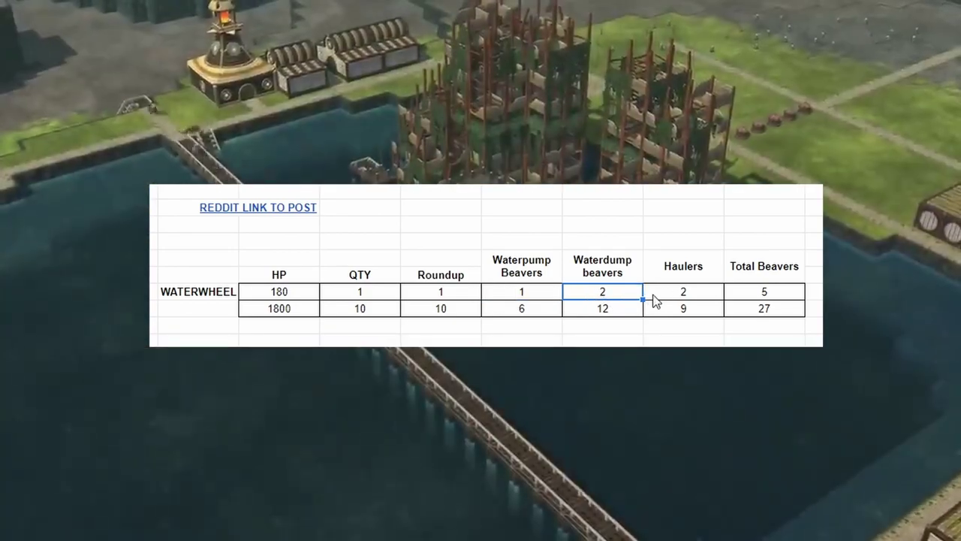
pyautogui.click(685, 293)
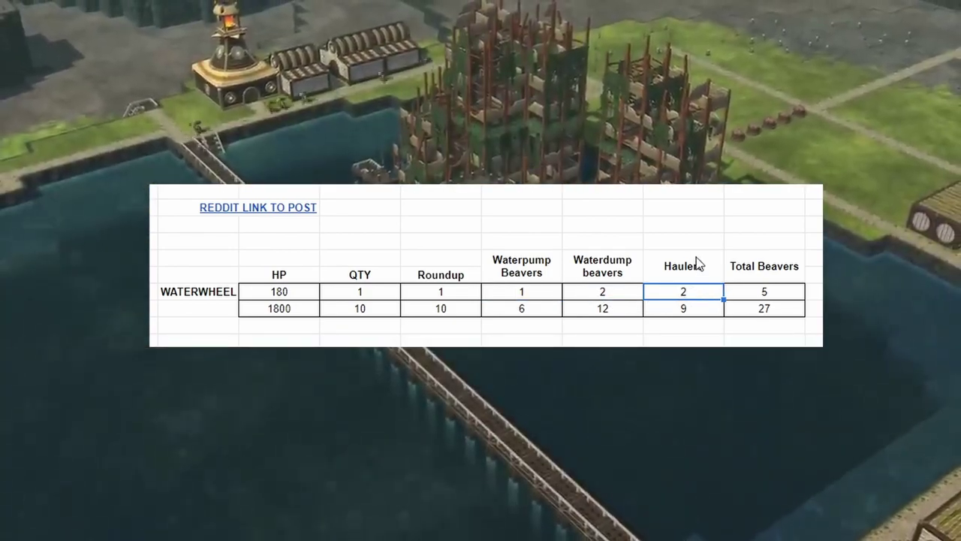
pyautogui.click(762, 291)
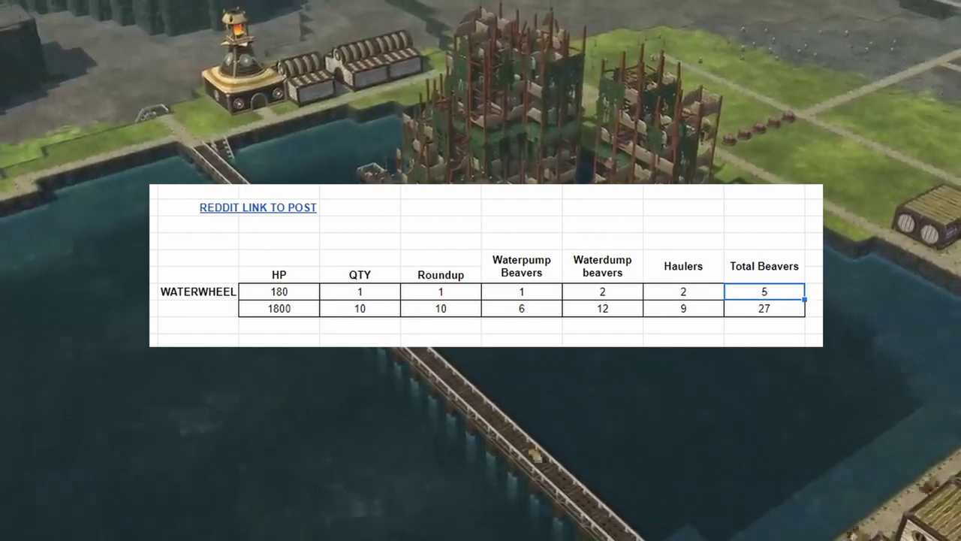
# Examine the Waterwheel's 1800 HP row, covering its quantity, waterpump and waterdump beavers, haulers and total beavers.
pyautogui.click(375, 310)
pyautogui.click(539, 308)
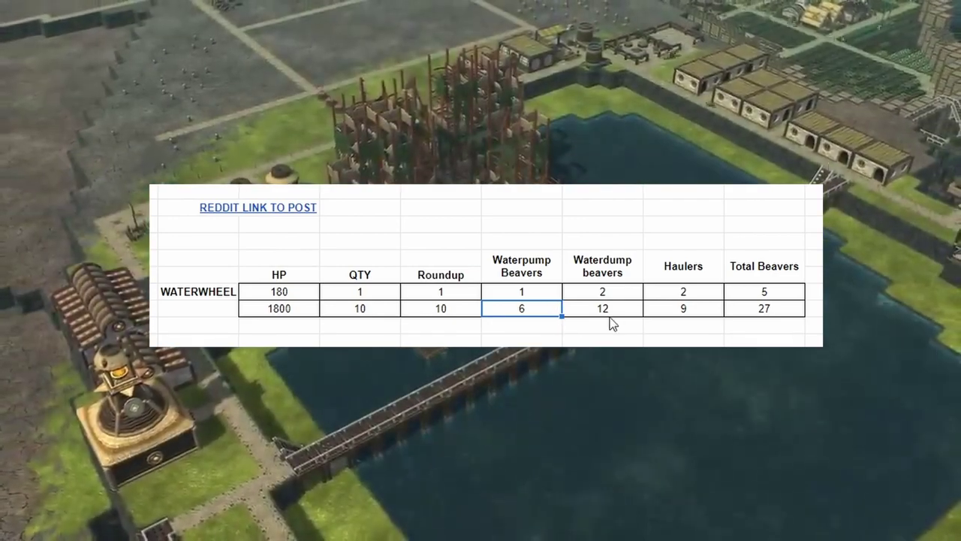
pyautogui.click(611, 316)
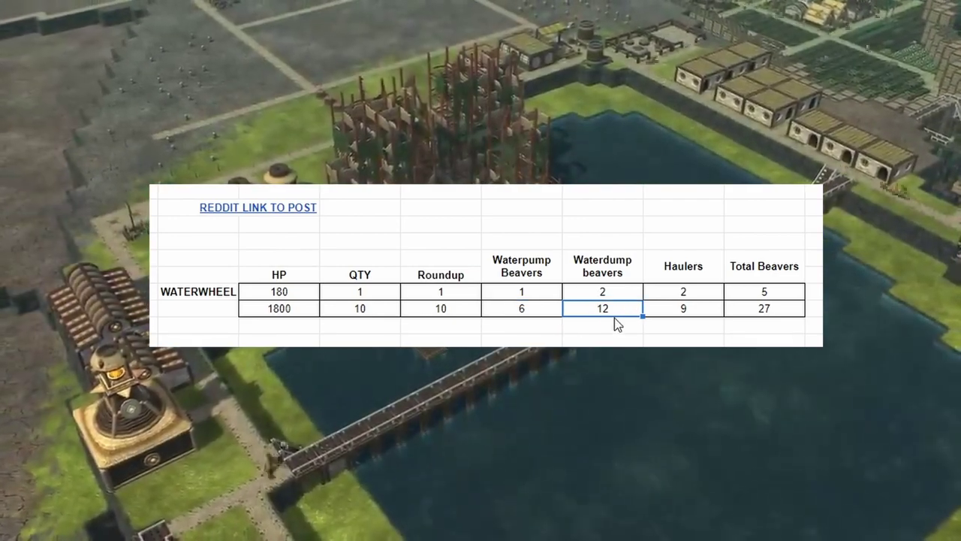
pyautogui.click(653, 327)
pyautogui.click(690, 309)
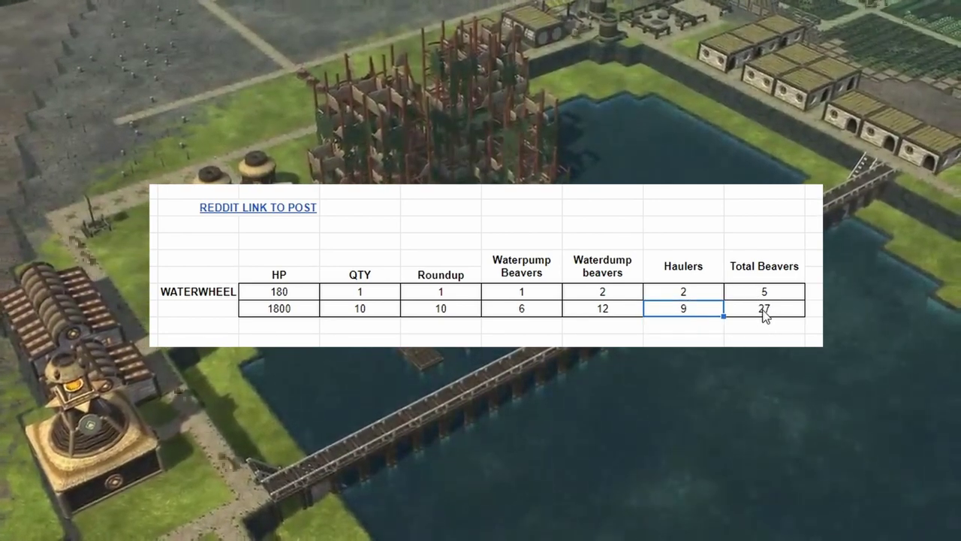
pyautogui.click(762, 312)
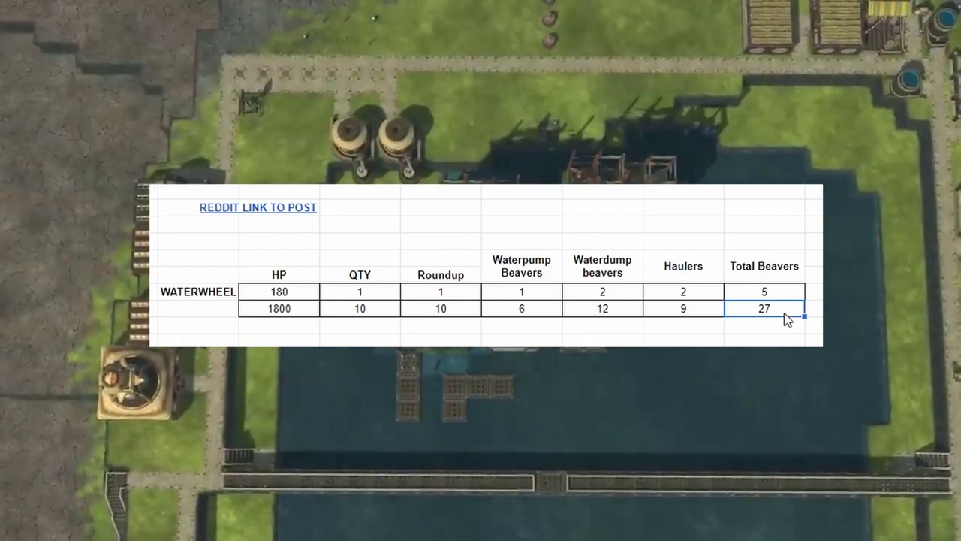
pyautogui.click(679, 341)
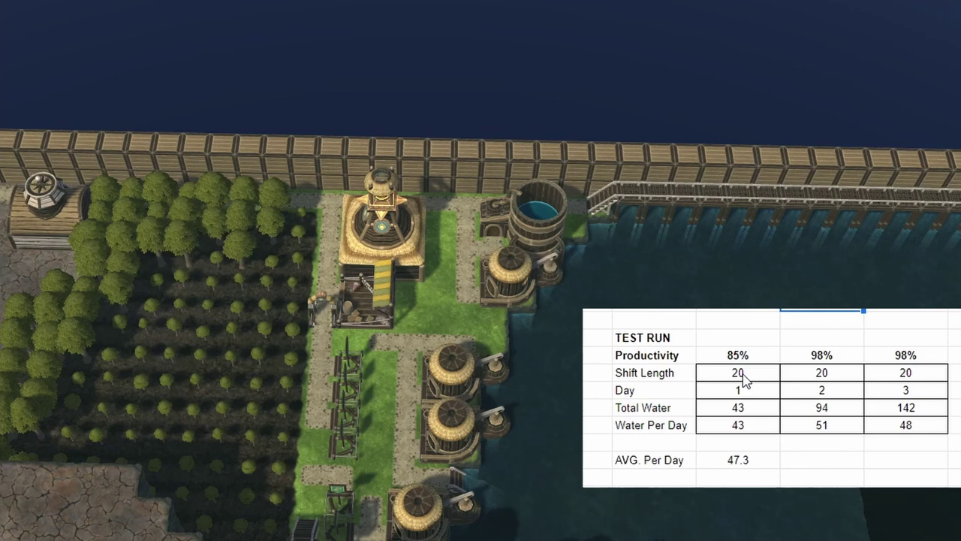
# Examine the Total Water cells for days 1 to 3 in the Test Run table.
pyautogui.click(759, 413)
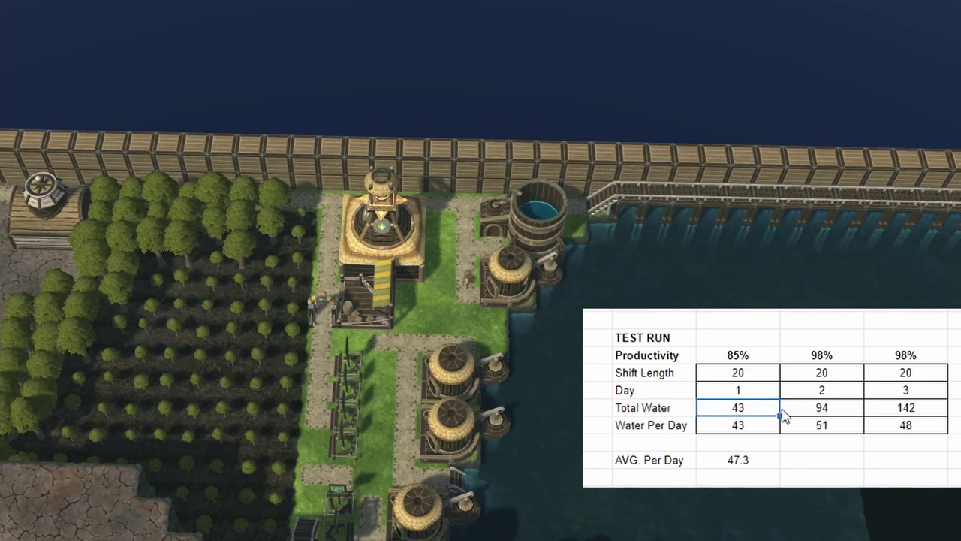
pyautogui.click(819, 413)
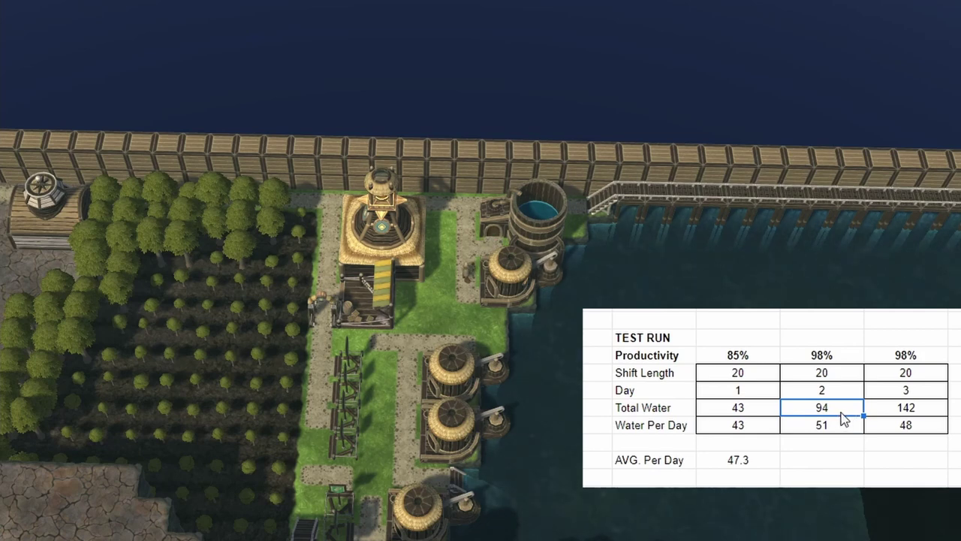
pyautogui.click(917, 411)
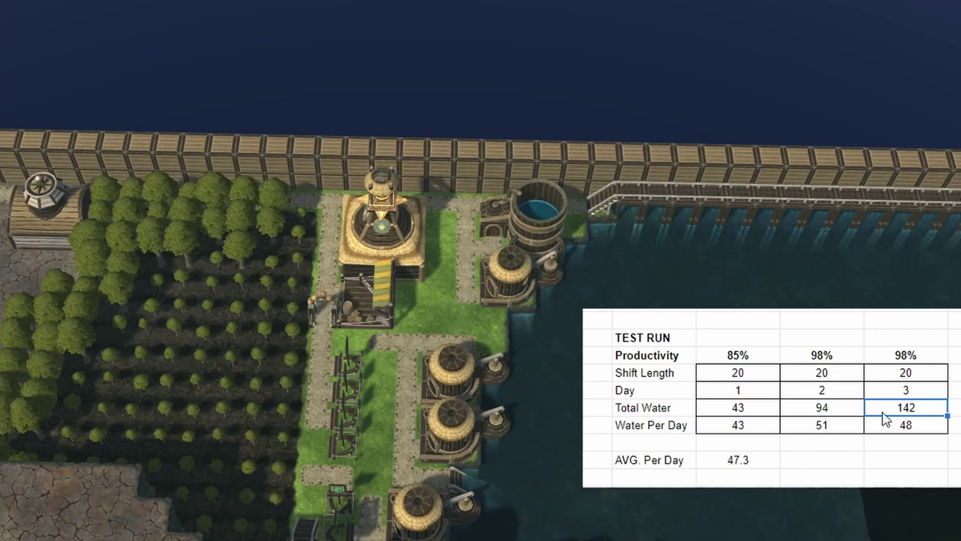
# Examine the Test Run's Water Per Day for each of the three days and the average per day.
pyautogui.click(754, 428)
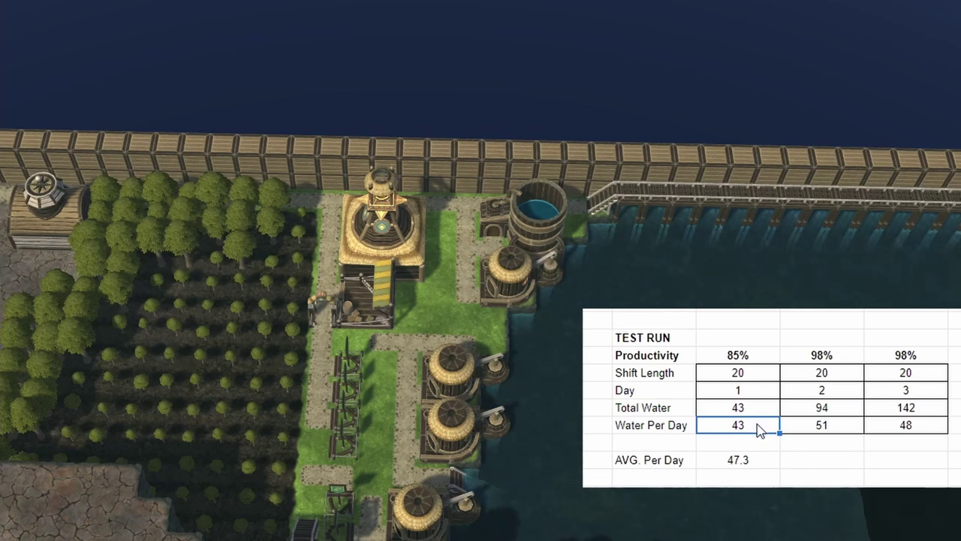
pyautogui.click(826, 429)
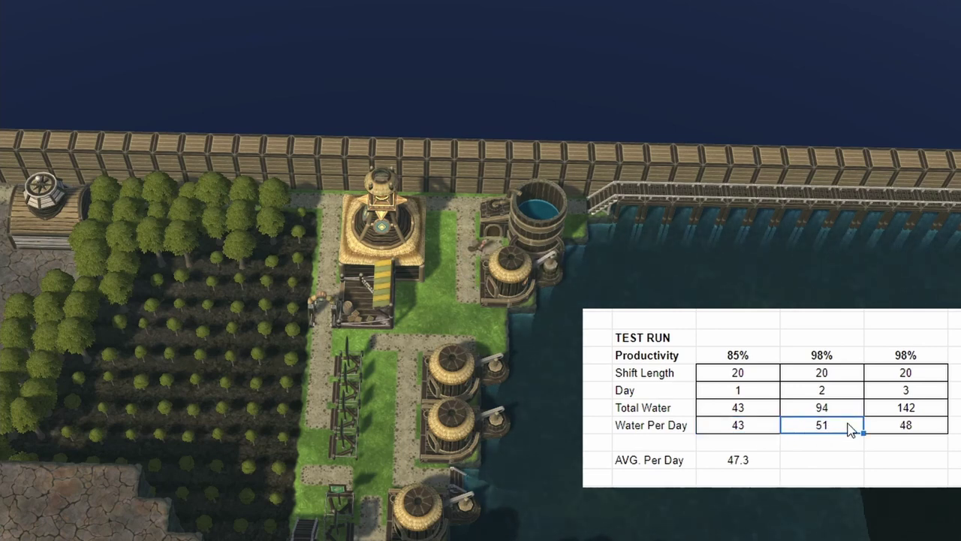
pyautogui.click(930, 429)
pyautogui.click(766, 467)
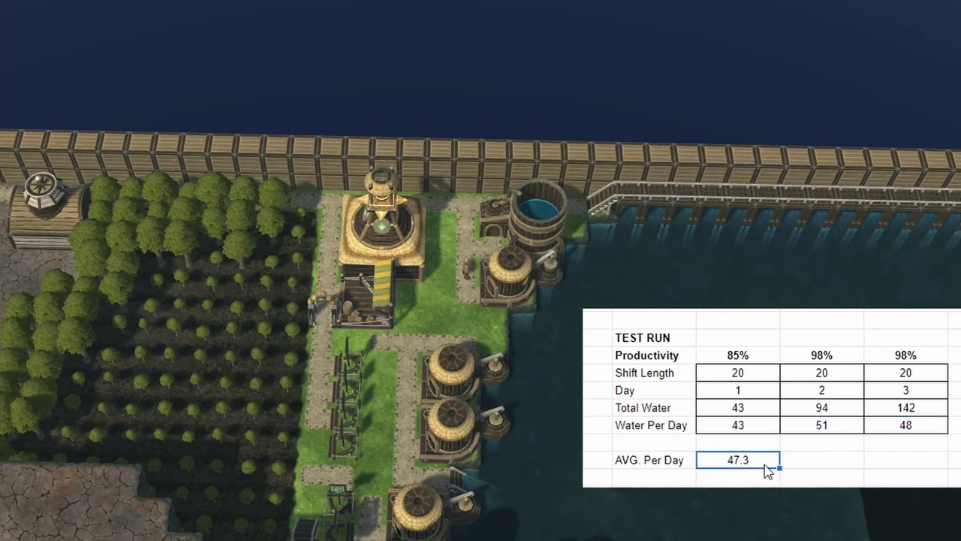
pyautogui.click(803, 444)
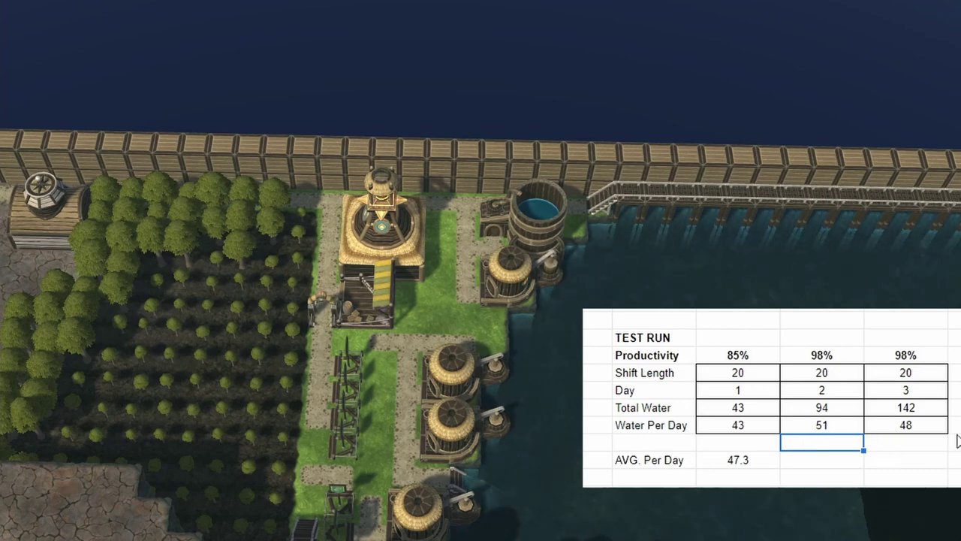
pyautogui.press('Down')
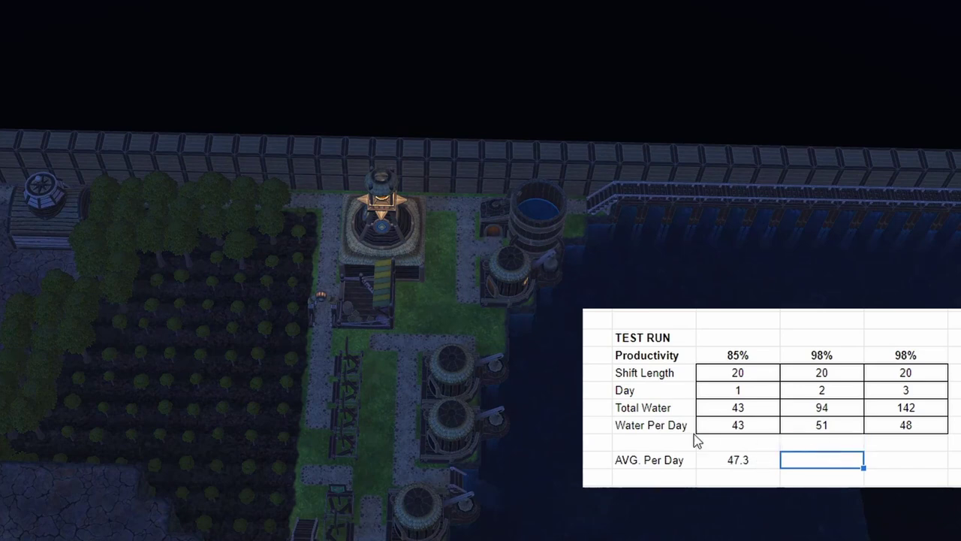
pyautogui.click(759, 458)
pyautogui.click(819, 447)
pyautogui.click(758, 465)
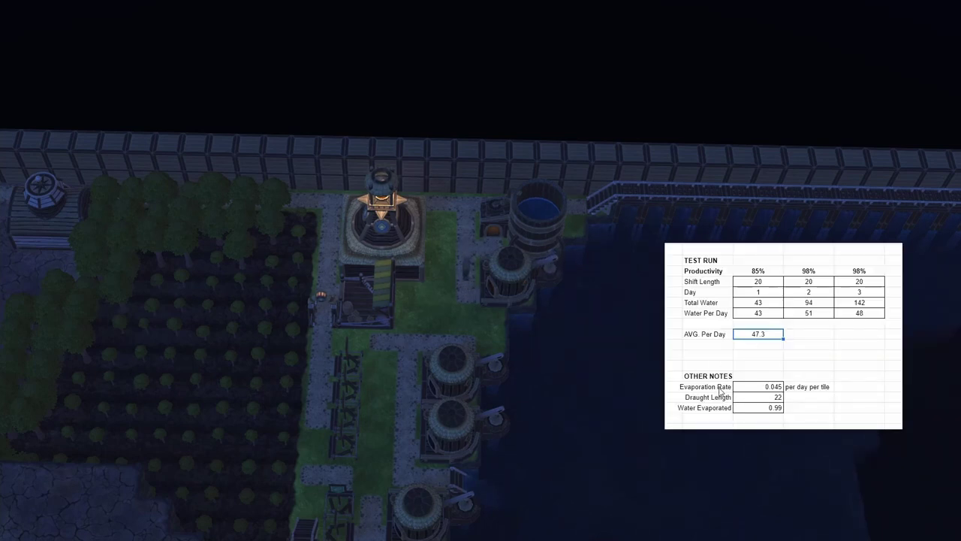
# Examine the evaporation rate, draught length and water evaporated under Other Notes.
pyautogui.click(764, 388)
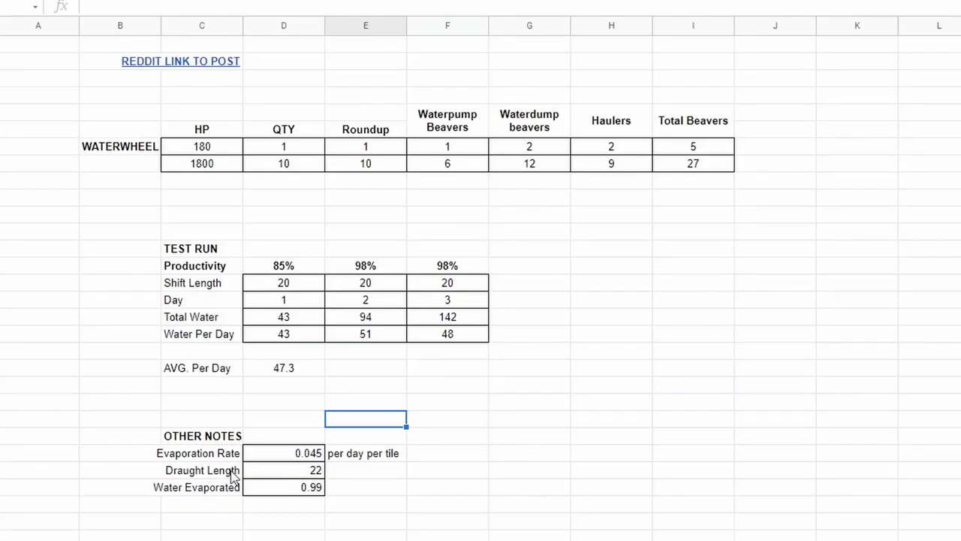
pyautogui.click(323, 472)
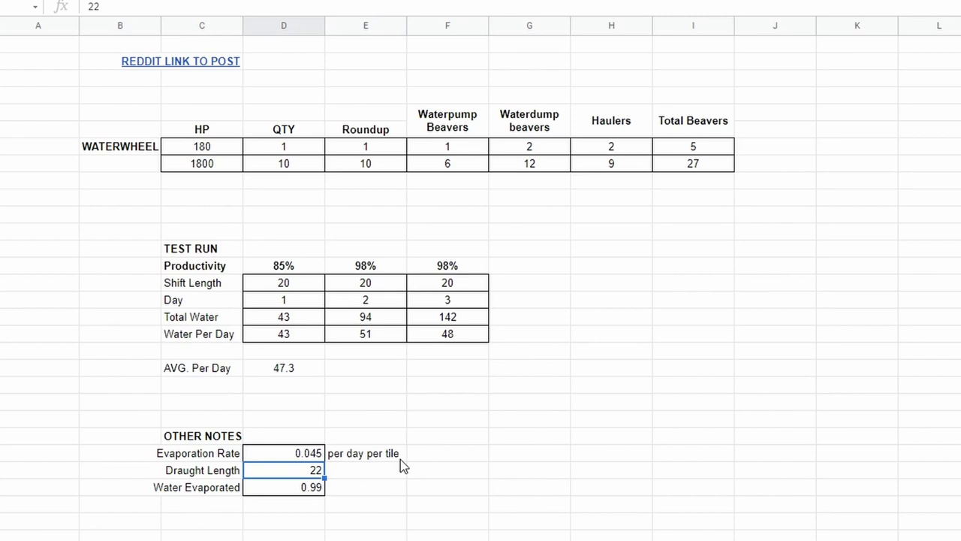
pyautogui.click(303, 488)
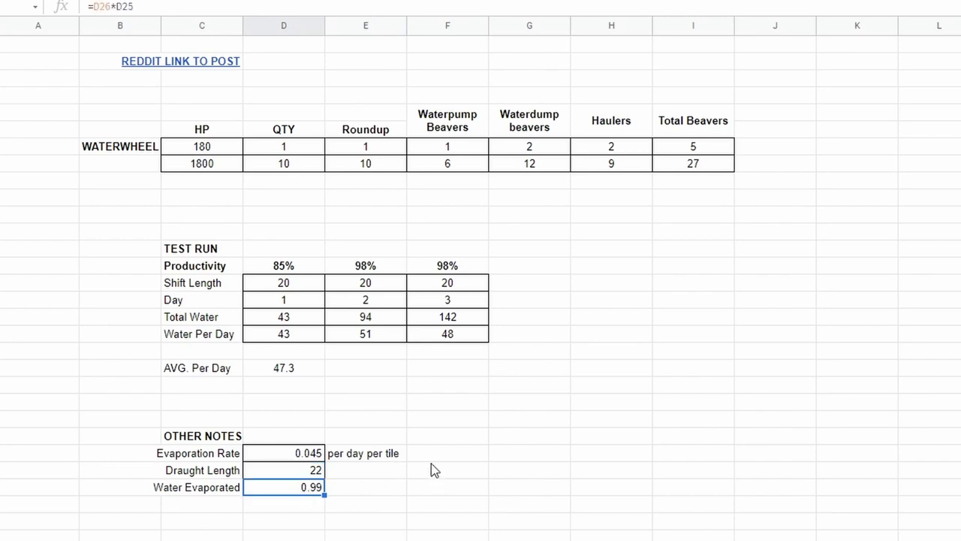
# Set the Draught Length under Other Notes to 30 and check the Water Evaporated cell.
pyautogui.click(319, 471)
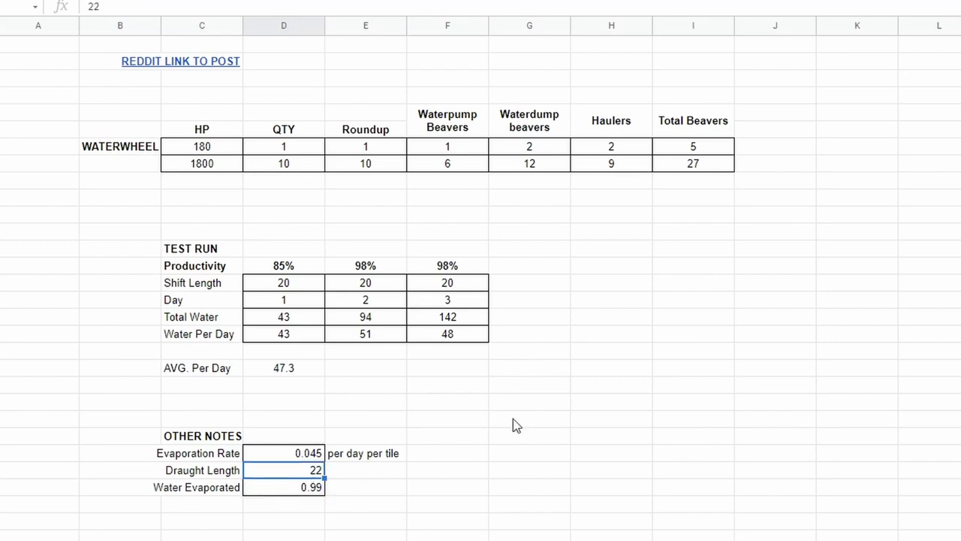
pyautogui.write('30')
pyautogui.click(532, 386)
pyautogui.click(321, 489)
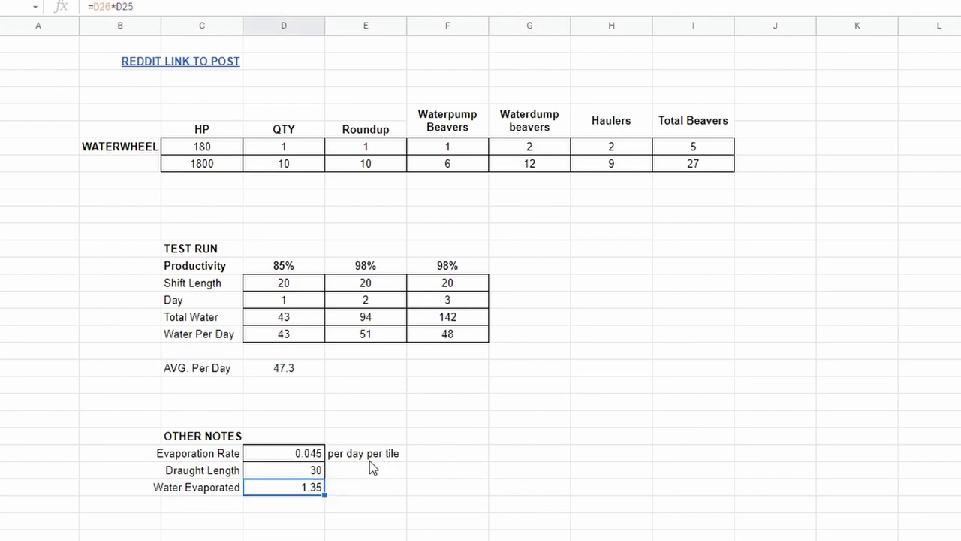
pyautogui.click(431, 411)
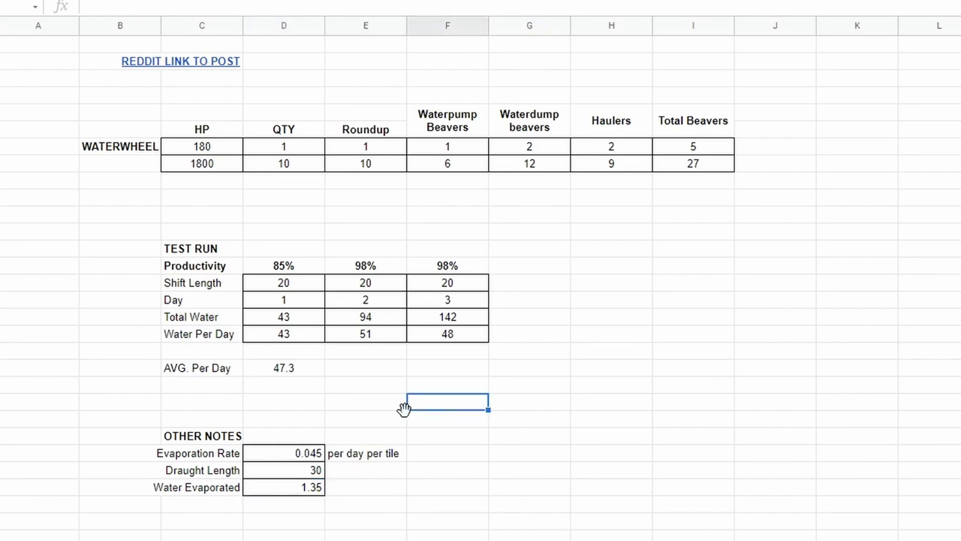
# Examine the HP and quantity cells in the Powerwheel table's 1800 HP row.
pyautogui.click(688, 318)
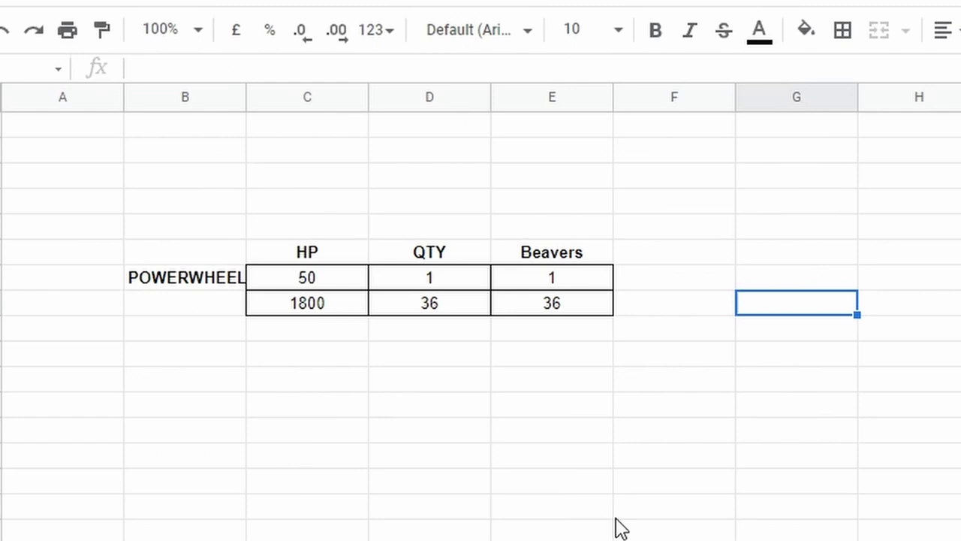
pyautogui.click(351, 307)
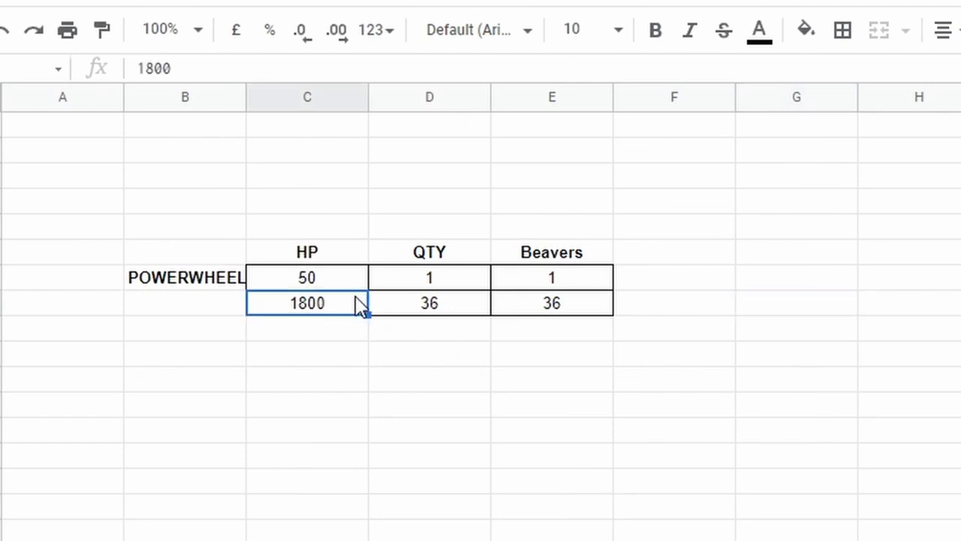
pyautogui.click(422, 380)
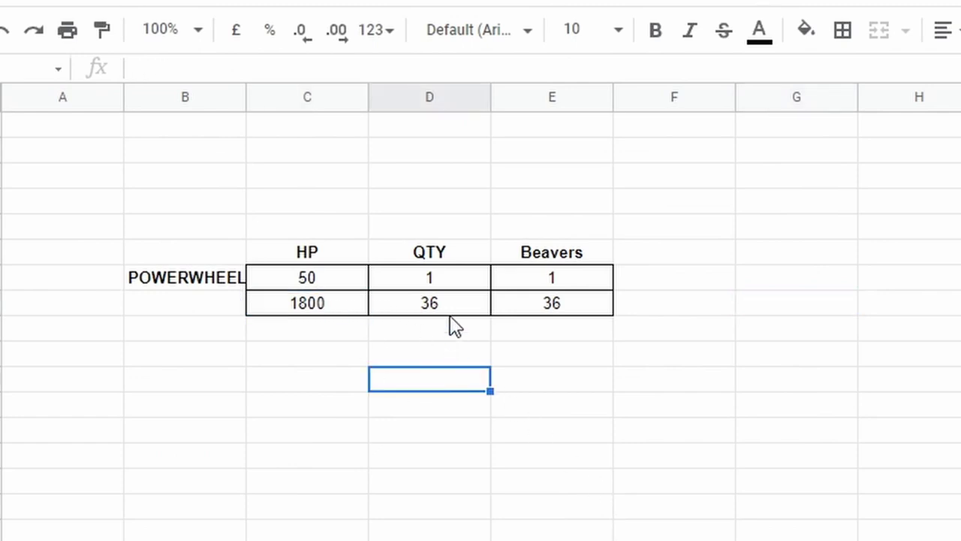
pyautogui.click(474, 308)
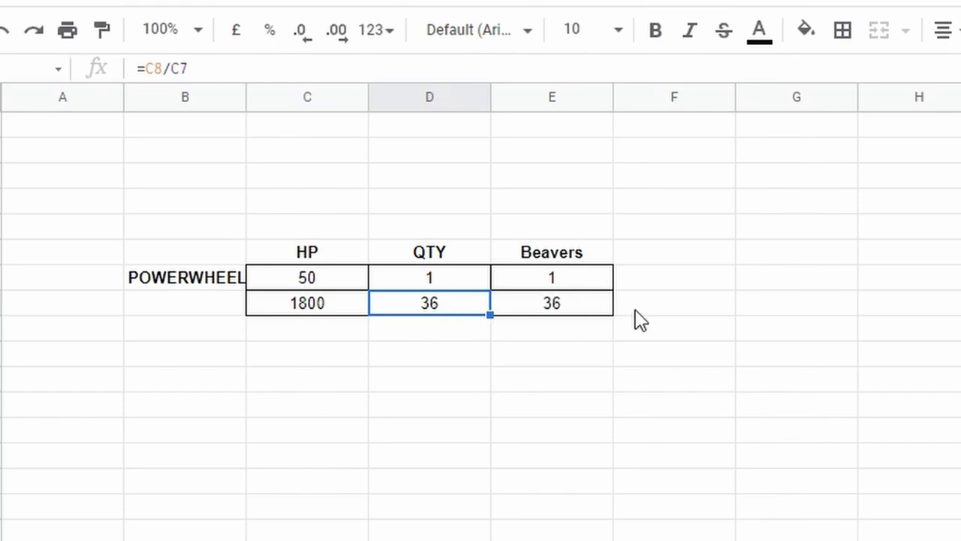
pyautogui.click(560, 353)
pyautogui.click(676, 427)
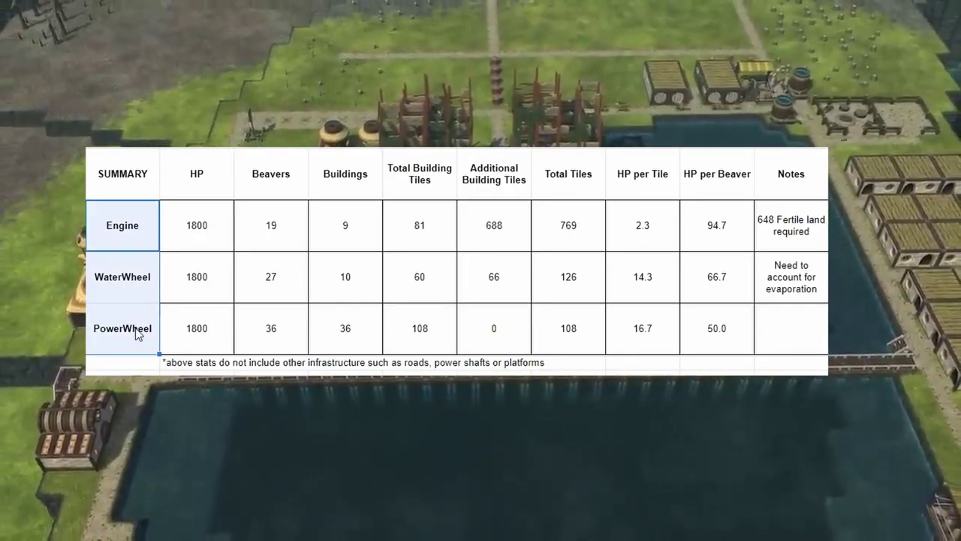
# Highlight the HP values for all three power sources in the Summary table and compare their beaver counts.
pyautogui.moveTo(216, 227); pyautogui.dragTo(213, 324)
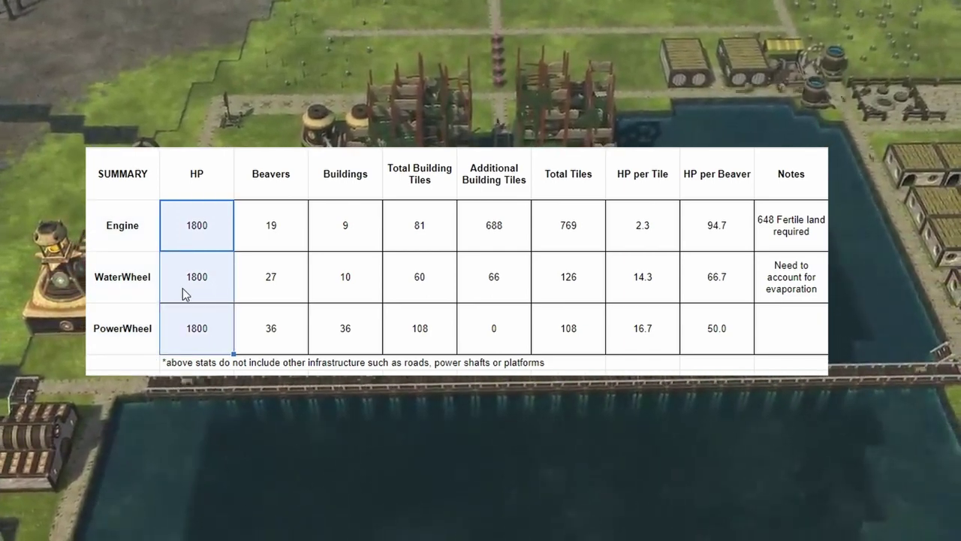
pyautogui.click(286, 229)
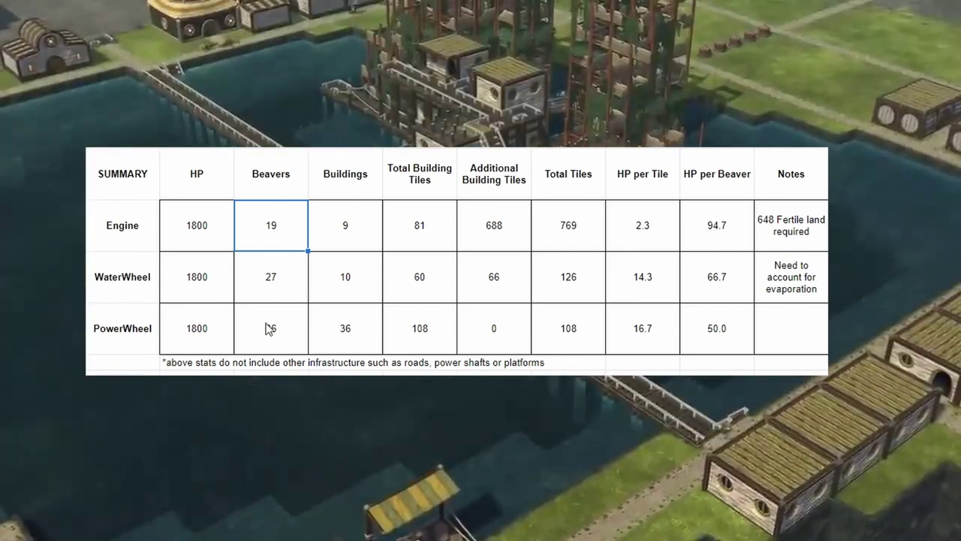
pyautogui.click(268, 329)
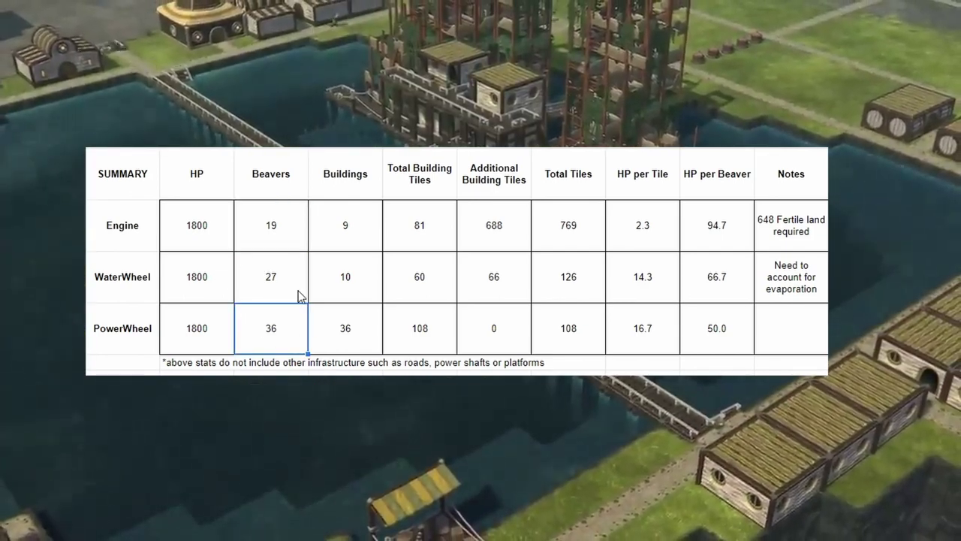
# Compare the Summary table's Buildings values for Engine, WaterWheel and PowerWheel, and check the Engine's Total Building Tiles.
pyautogui.click(360, 223)
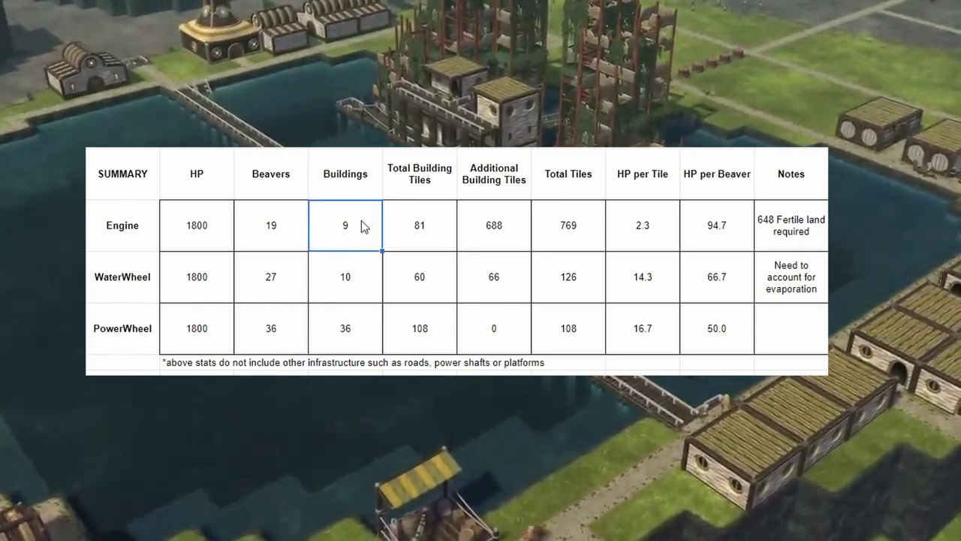
pyautogui.click(362, 278)
pyautogui.click(358, 331)
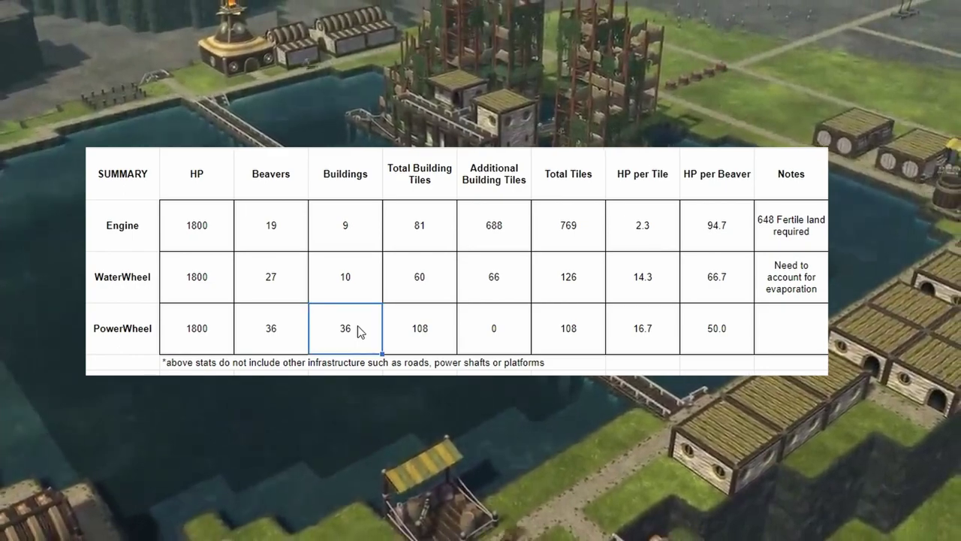
pyautogui.click(429, 224)
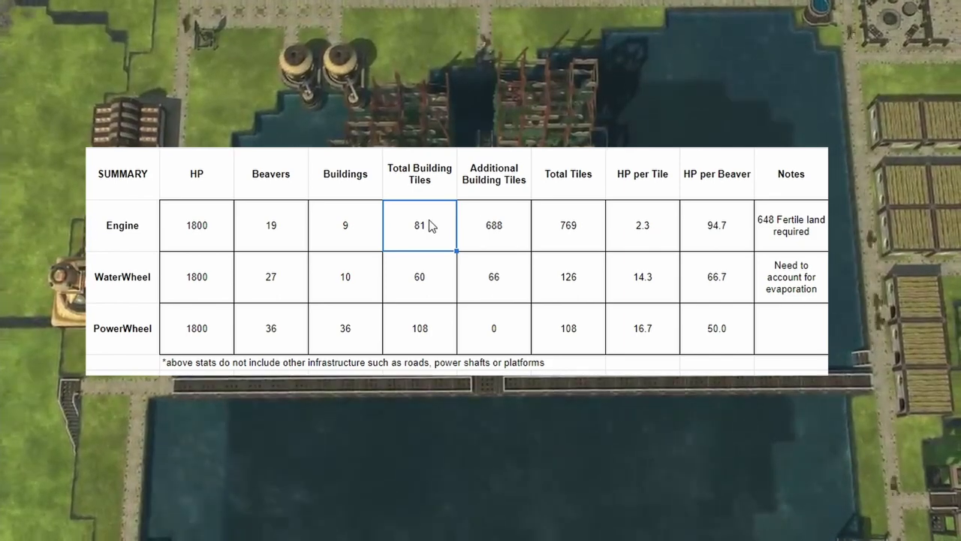
# Check the WaterWheel and PowerWheel Total Building Tiles, and compare Additional Building Tiles for all three power sources in the Summary table.
pyautogui.click(451, 276)
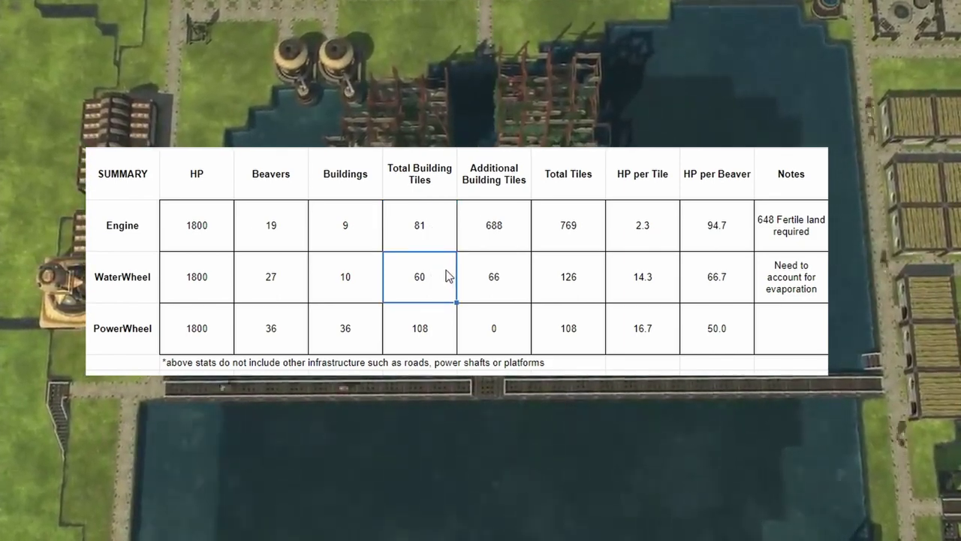
pyautogui.click(446, 309)
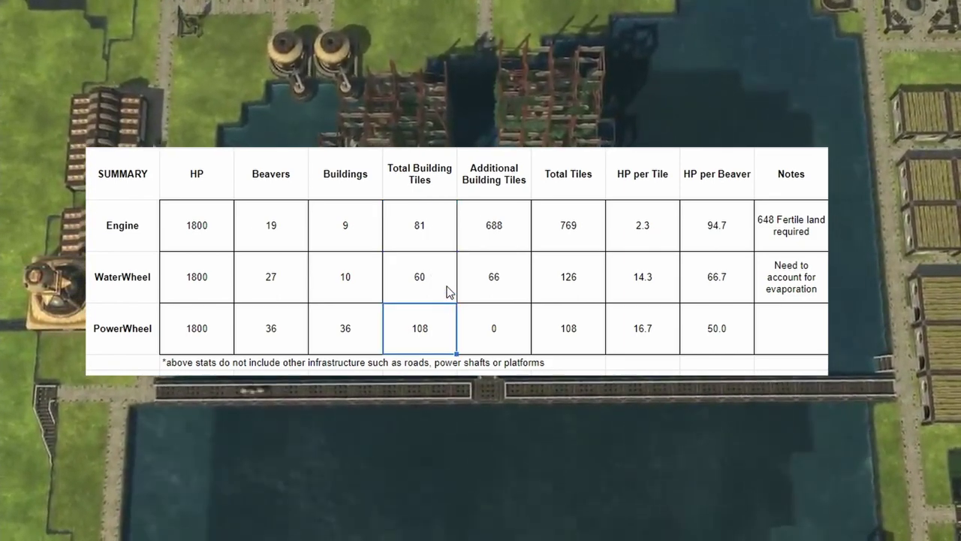
pyautogui.click(514, 229)
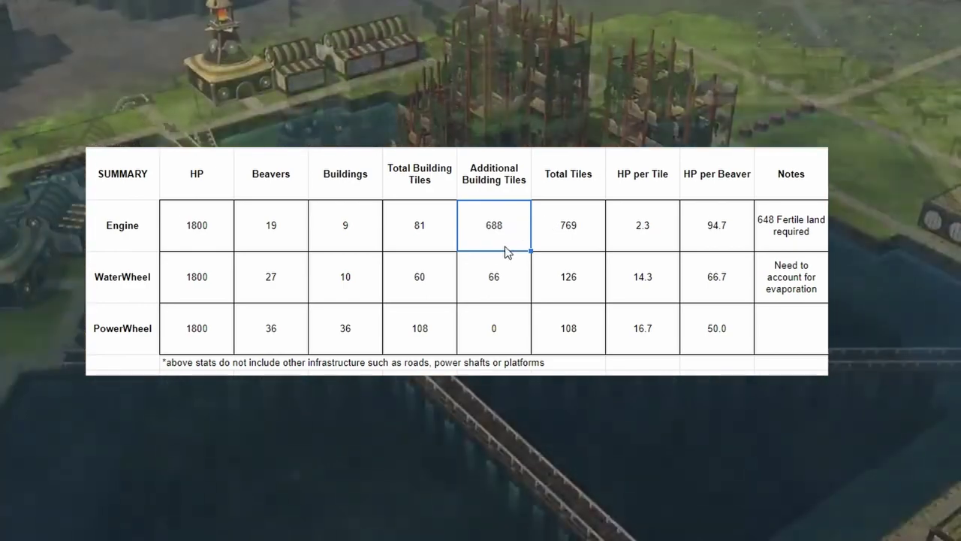
pyautogui.click(504, 271)
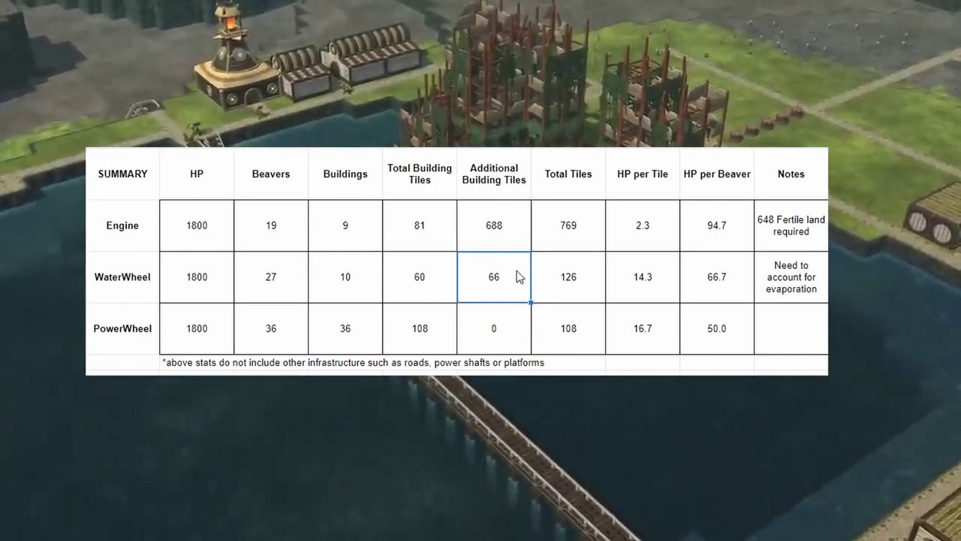
pyautogui.click(505, 327)
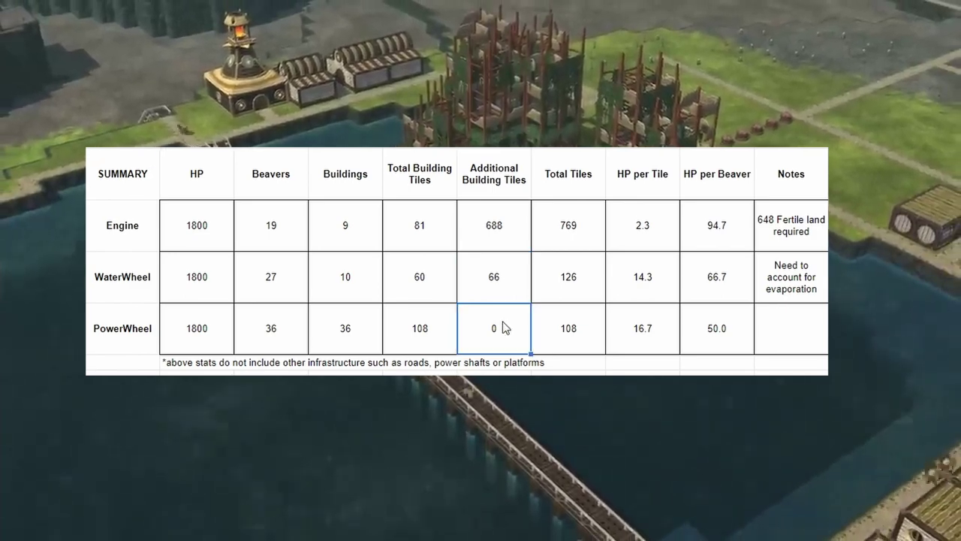
# Compare the Summary table's Total Tiles values for Engine, WaterWheel and PowerWheel.
pyautogui.click(578, 225)
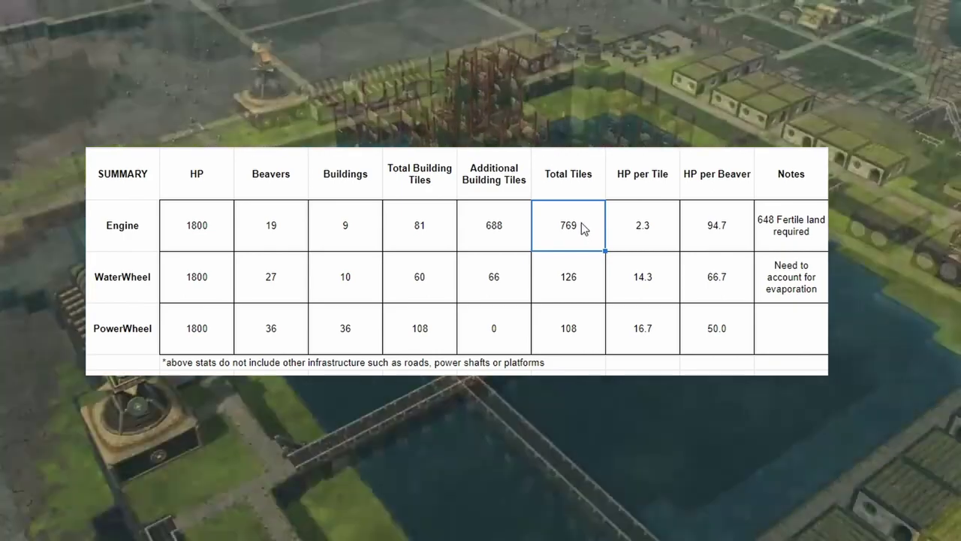
pyautogui.press('Down')
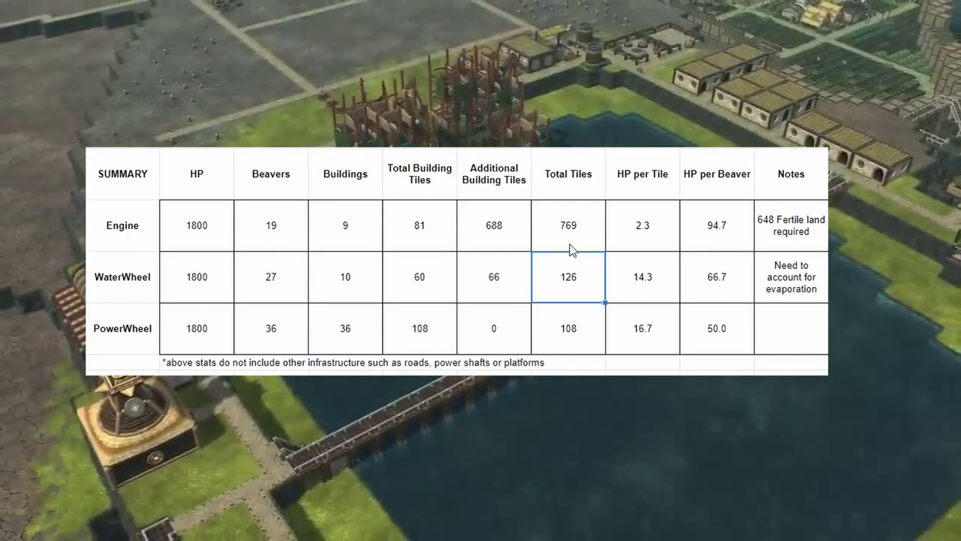
pyautogui.click(577, 328)
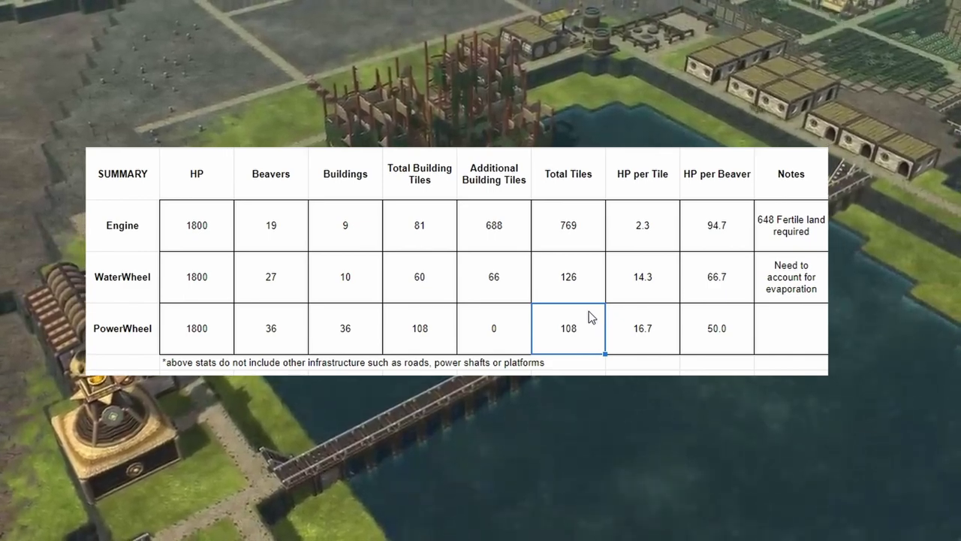
pyautogui.click(580, 280)
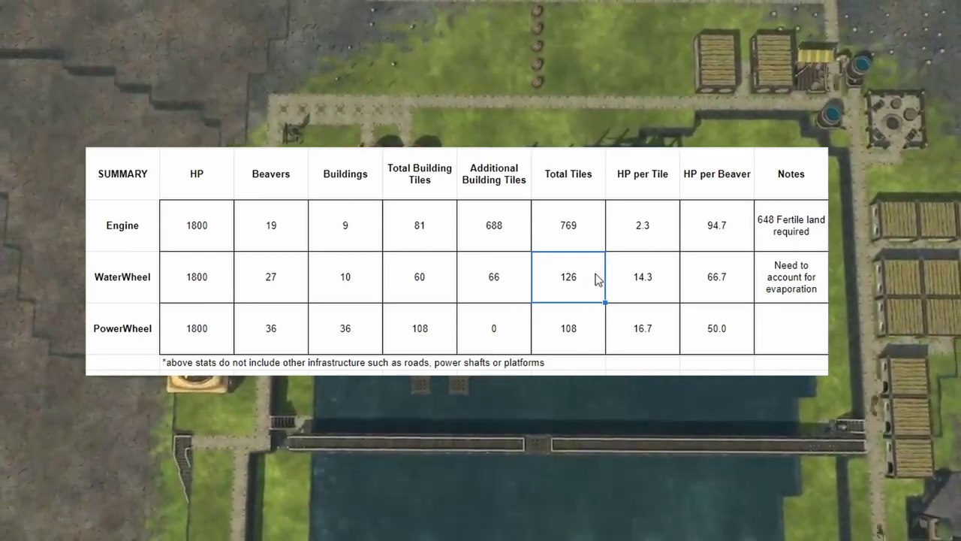
pyautogui.click(596, 234)
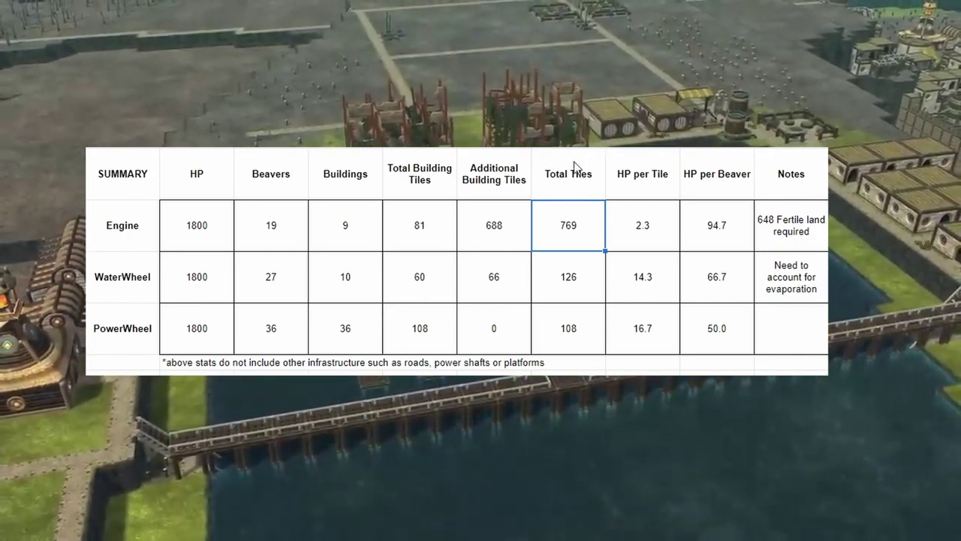
pyautogui.click(556, 334)
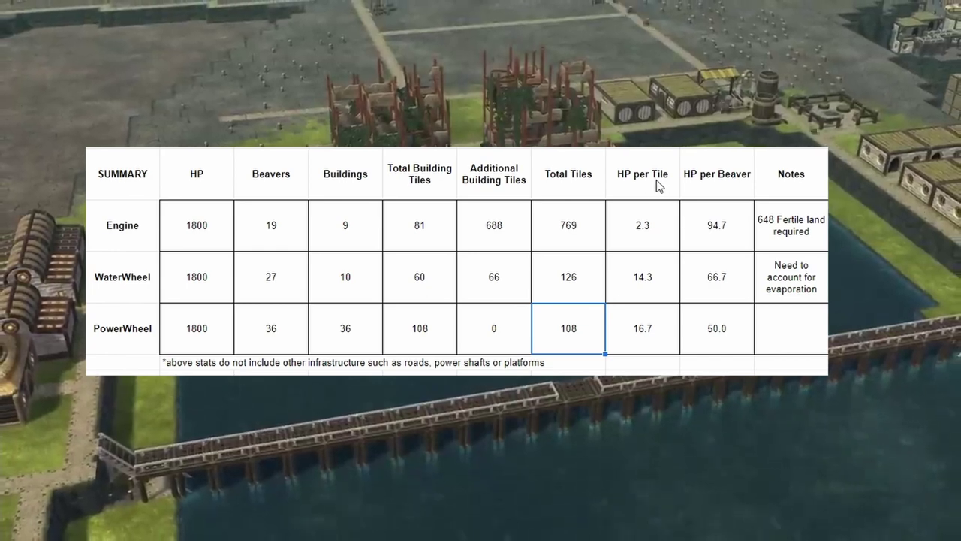
# Compare the HP per Tile values of Engine and WaterWheel in the Summary table.
pyautogui.click(661, 223)
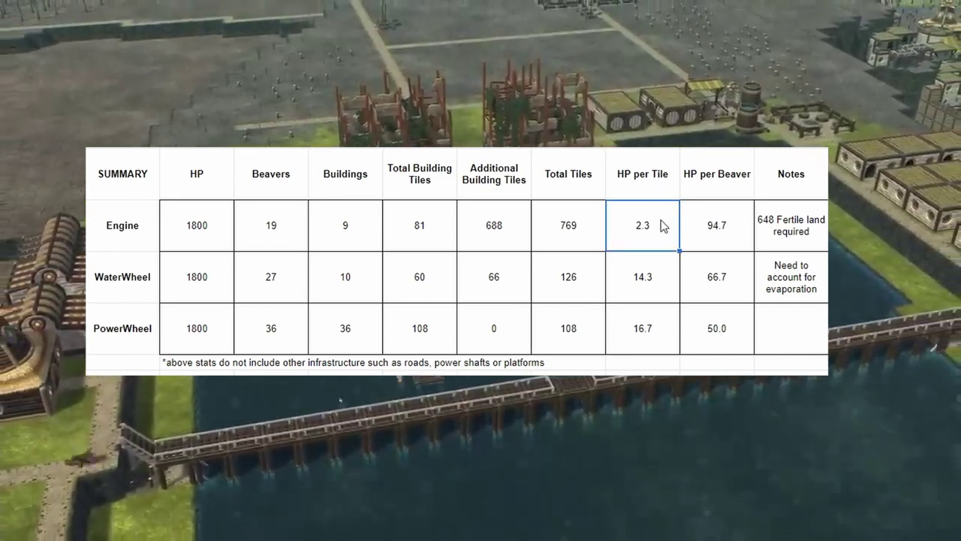
pyautogui.click(654, 272)
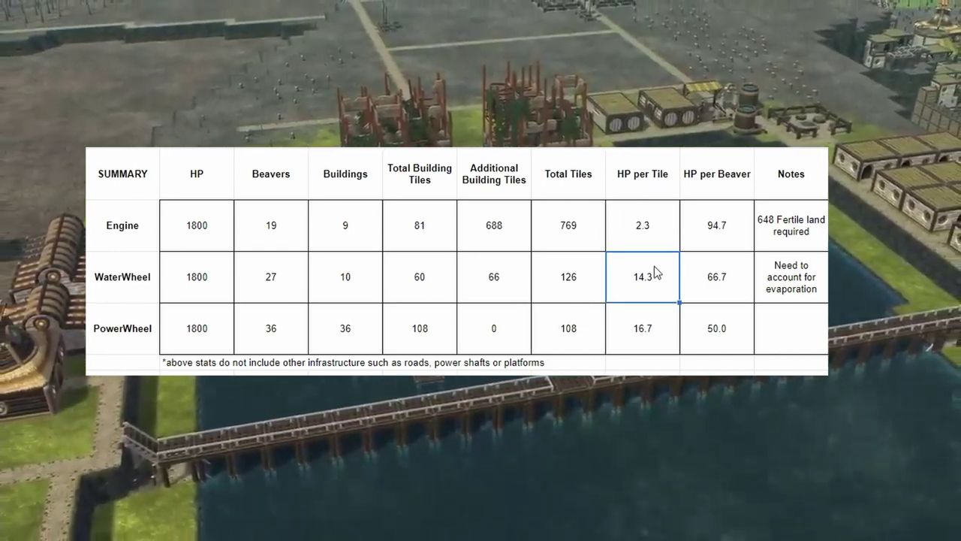